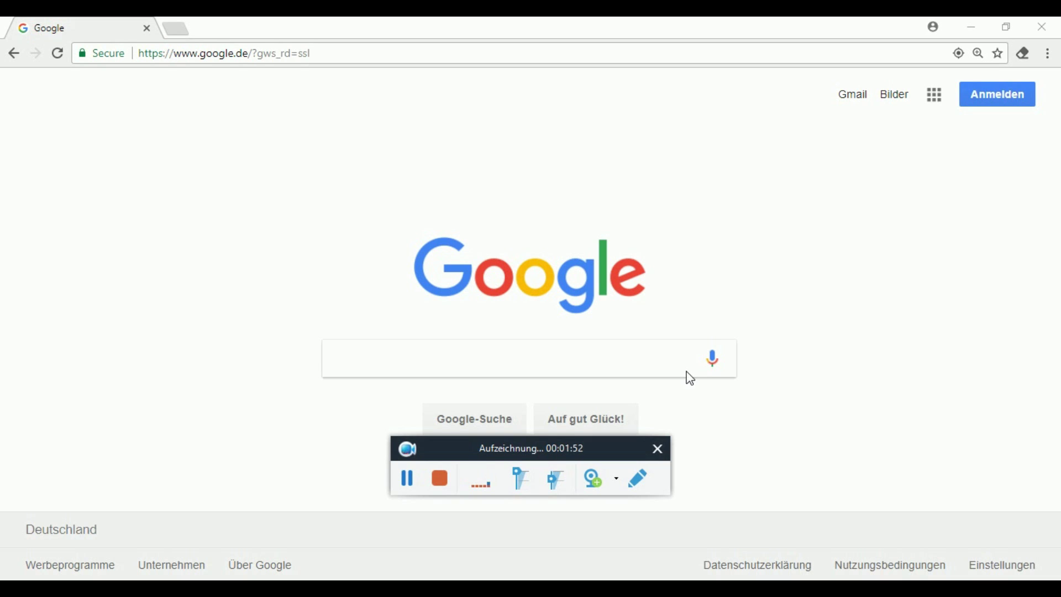
Go to the btcoin.systems website from the Google start page.
left_click_drag(469, 453, 876, 453)
left_click(382, 53)
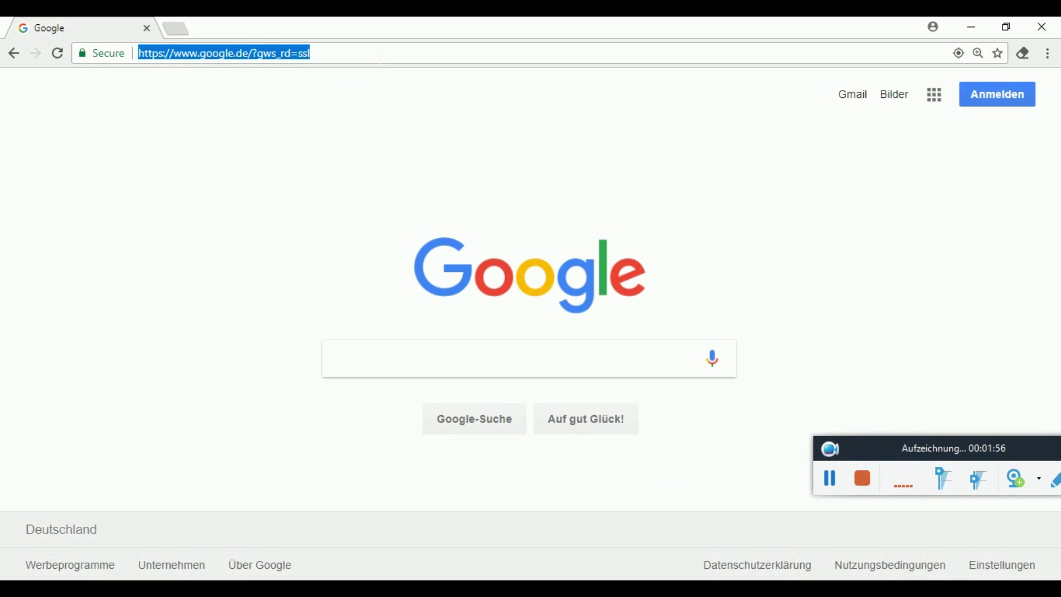
type("btcoin.systems")
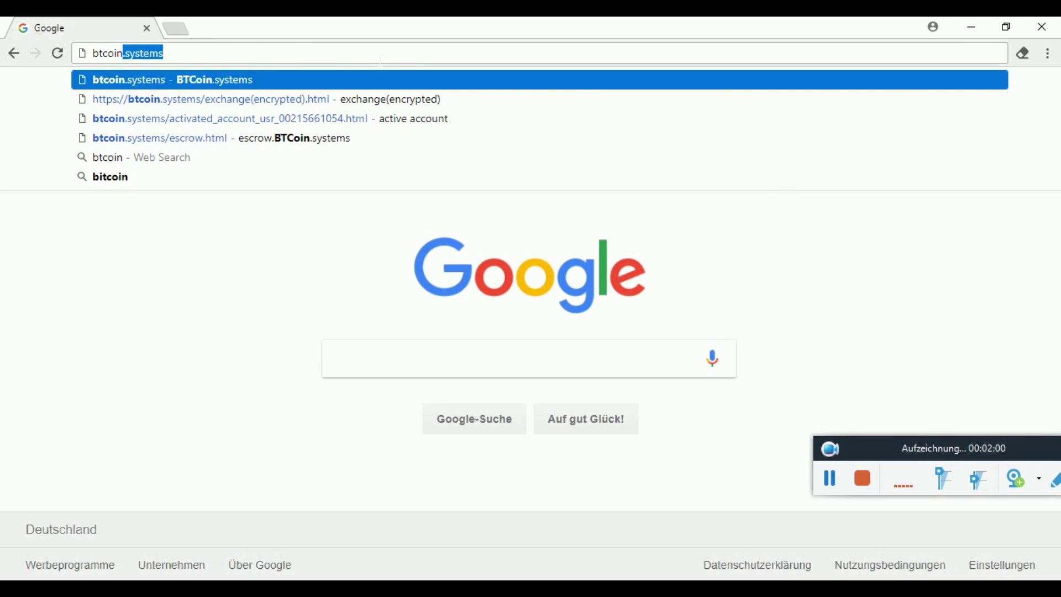
key("Return")
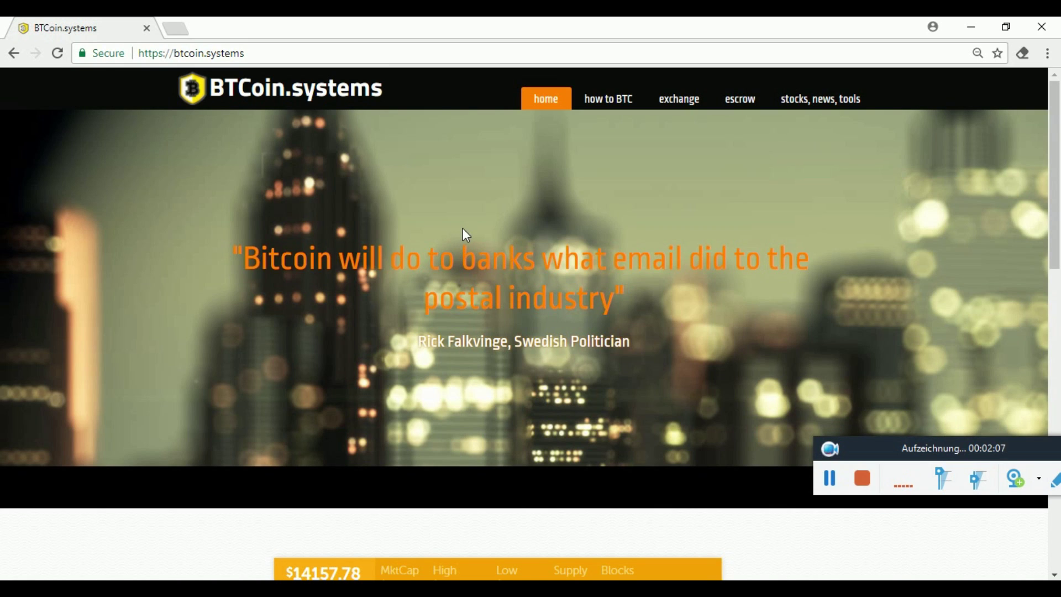
Open the site's exchange page and open its BLOCKCHAIN link in a new tab.
scroll(464, 230, "down", 8)
scroll(464, 230, "down", 2)
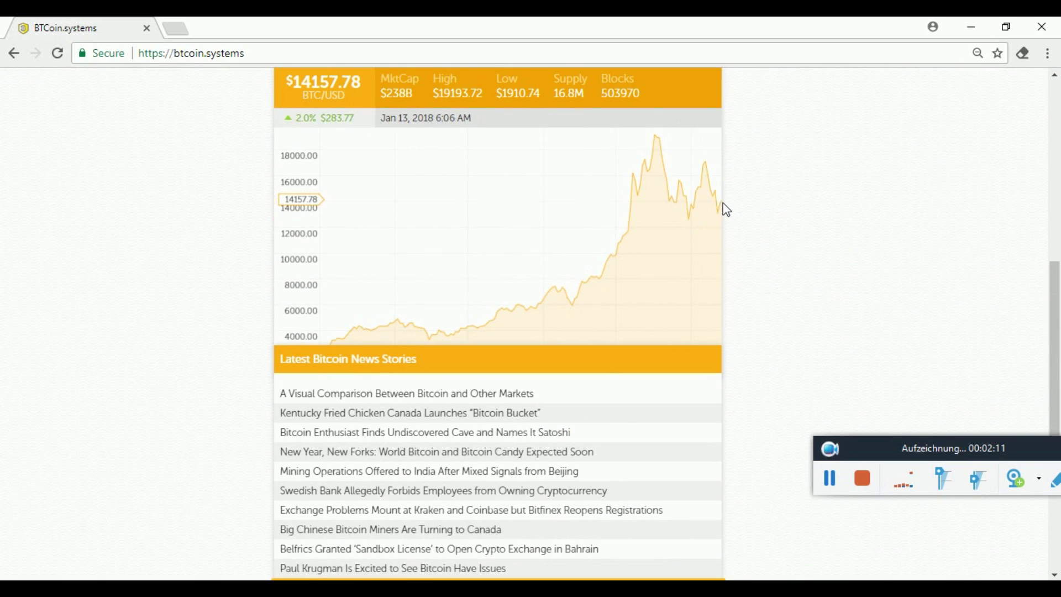
scroll(595, 298, "down", 3)
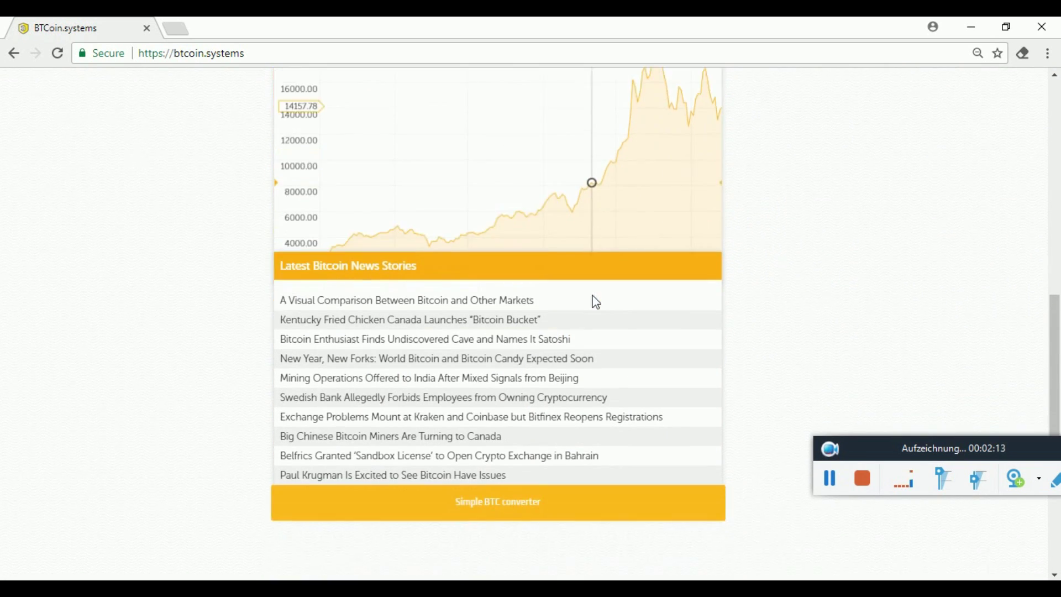
left_click(314, 314)
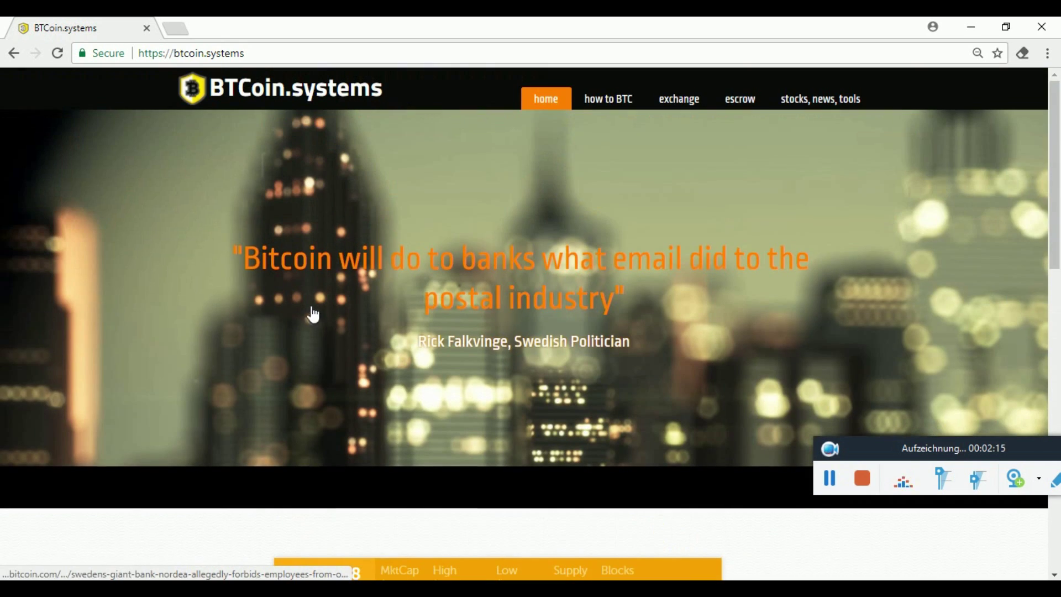
left_click(680, 105)
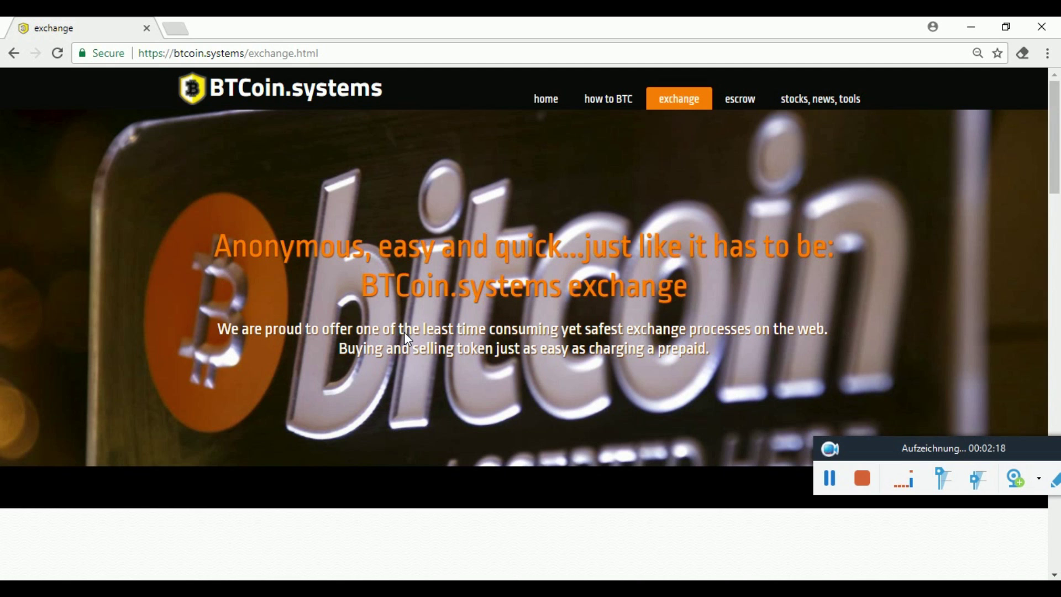
scroll(404, 332, "down", 6)
scroll(405, 333, "down", 2)
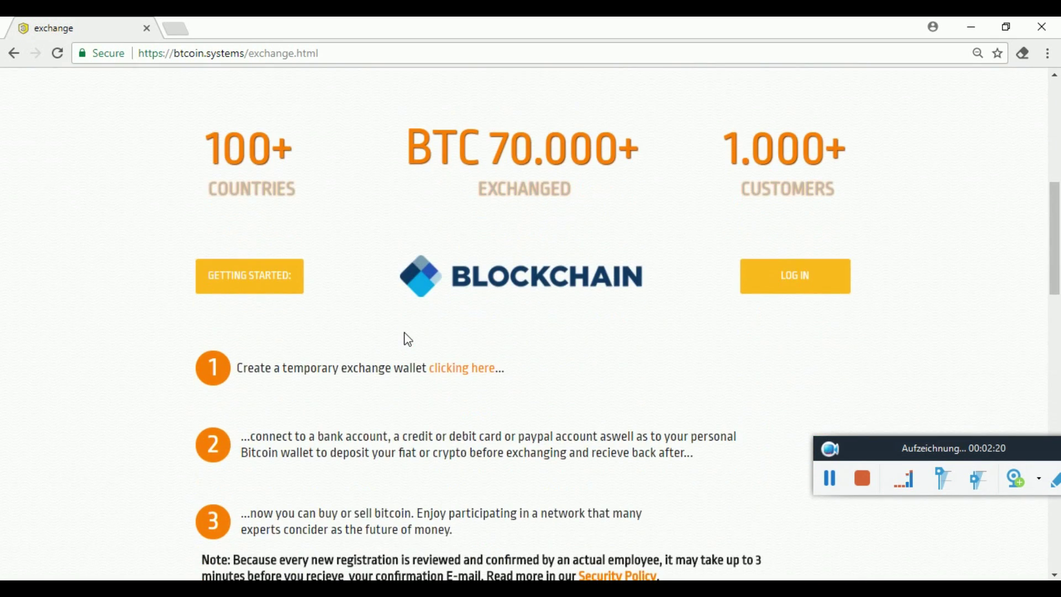
left_click(593, 292)
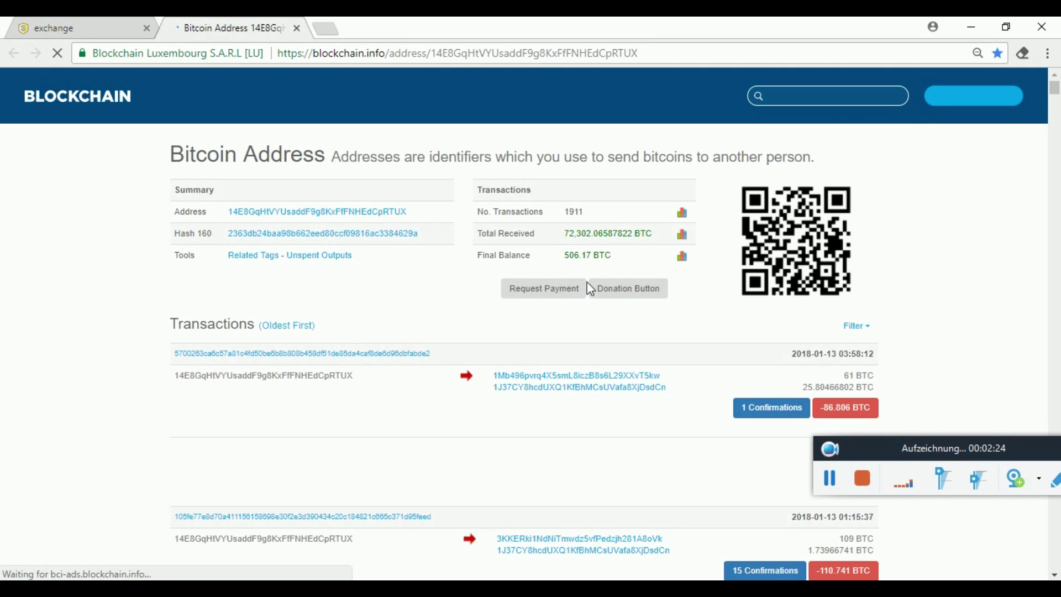
Switch the Blockchain.info address amounts from BTC to US dollars, then close that tab.
scroll(590, 288, "down", 3)
scroll(590, 288, "down", 5)
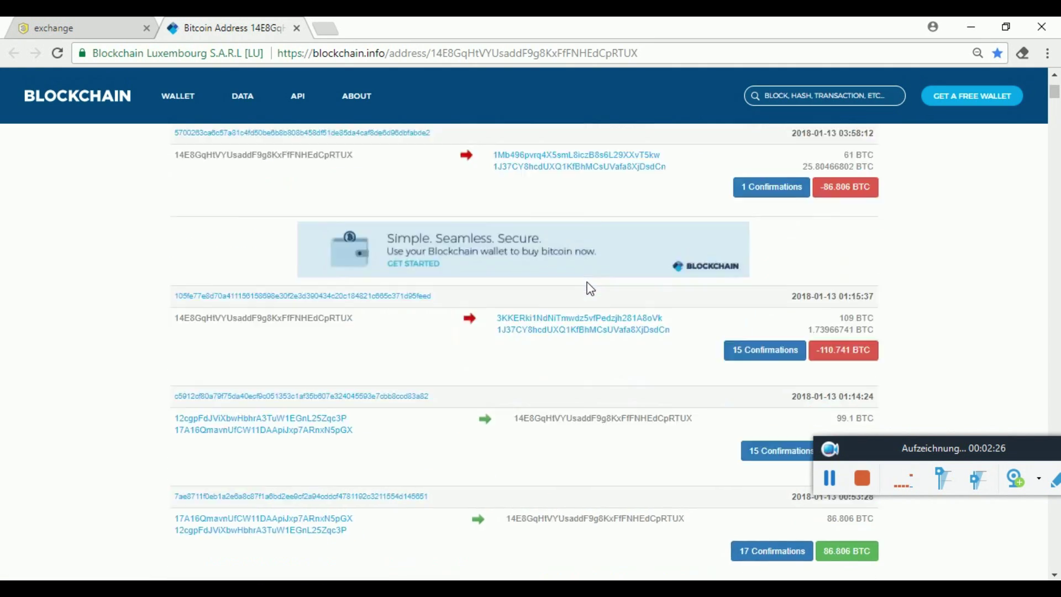
scroll(587, 286, "up", 8)
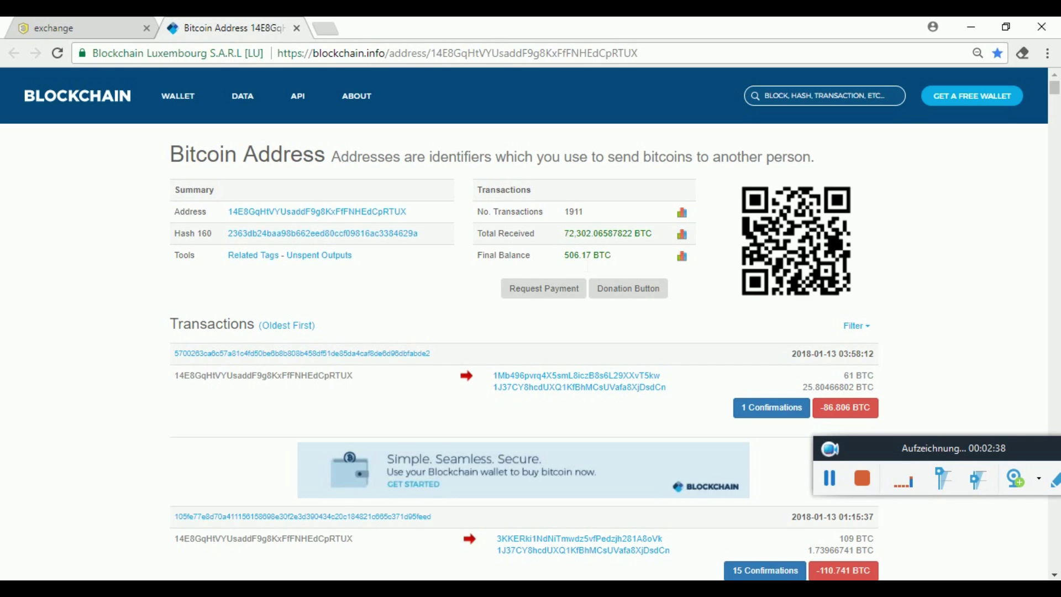
scroll(770, 375, "down", 2)
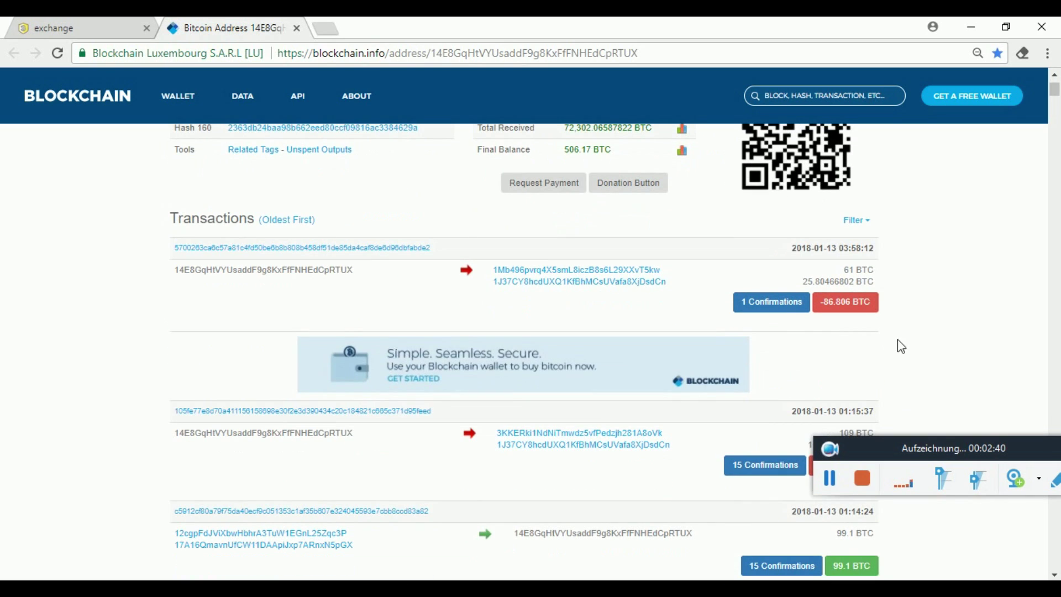
scroll(875, 443, "down", 1)
scroll(874, 444, "down", 2)
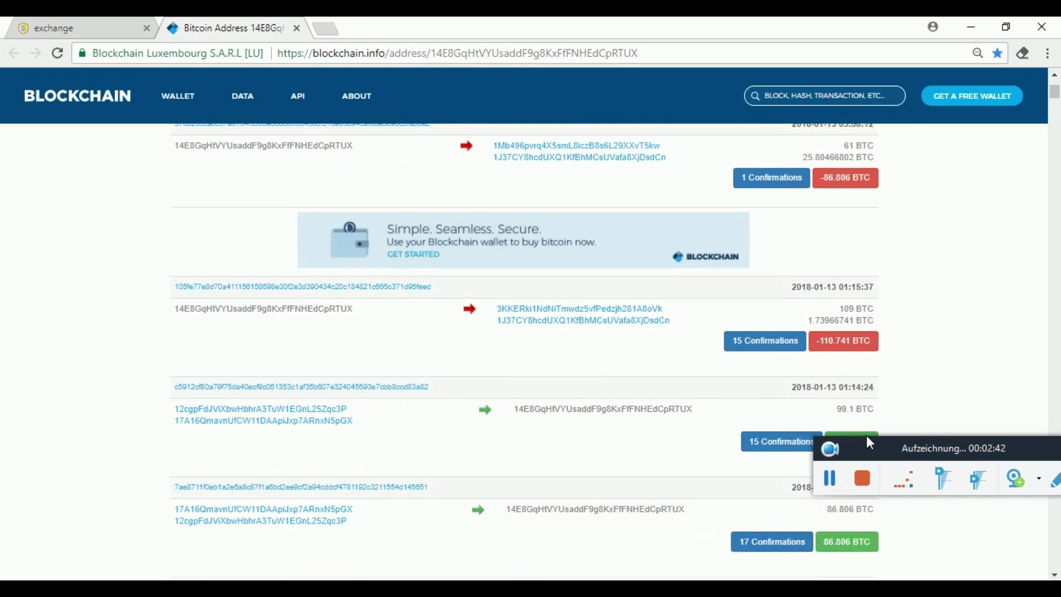
scroll(890, 395, "up", 4)
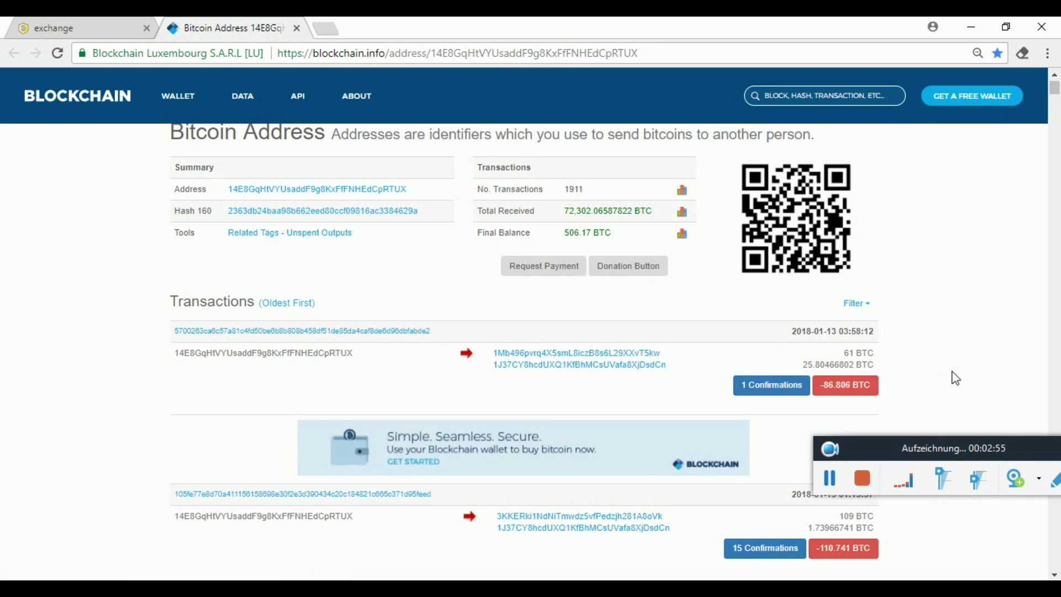
scroll(956, 378, "down", 1)
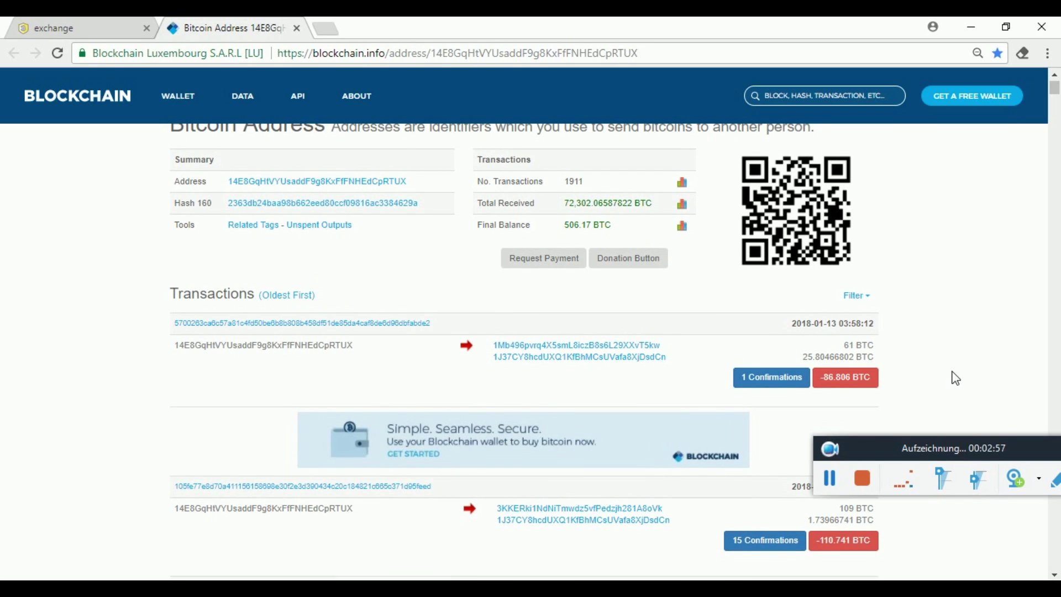
scroll(623, 386, "up", 1)
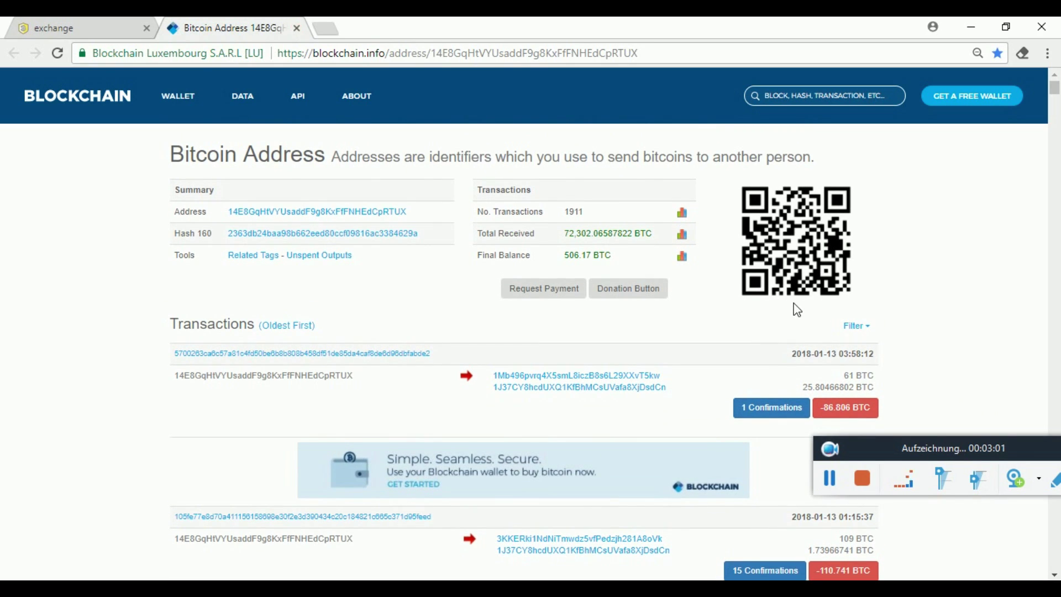
left_click(846, 408)
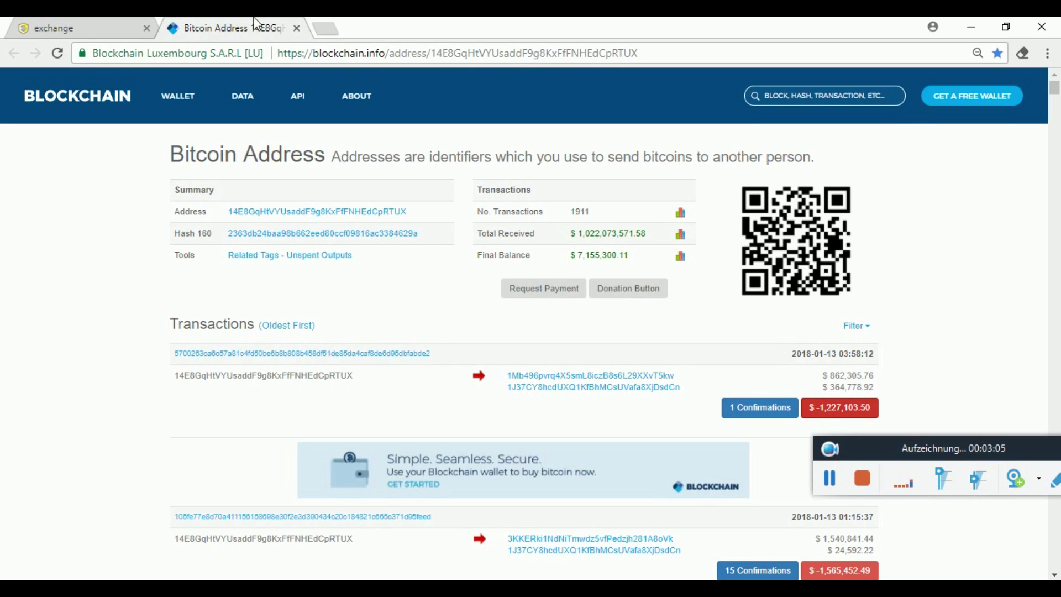
left_click(297, 27)
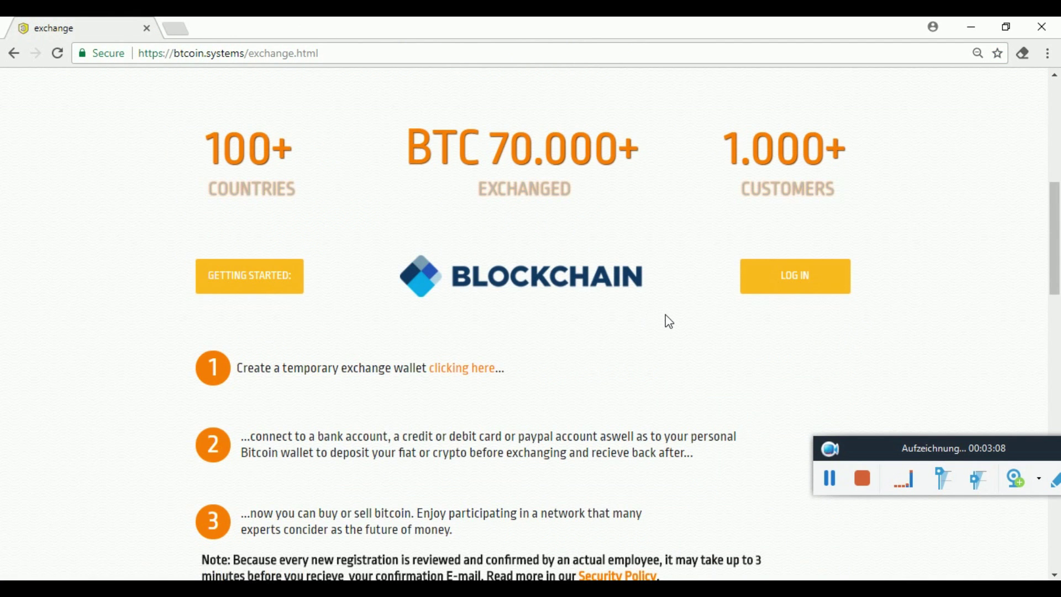
Scroll the exchange page and view the cold wallet storage details.
scroll(665, 320, "up", 6)
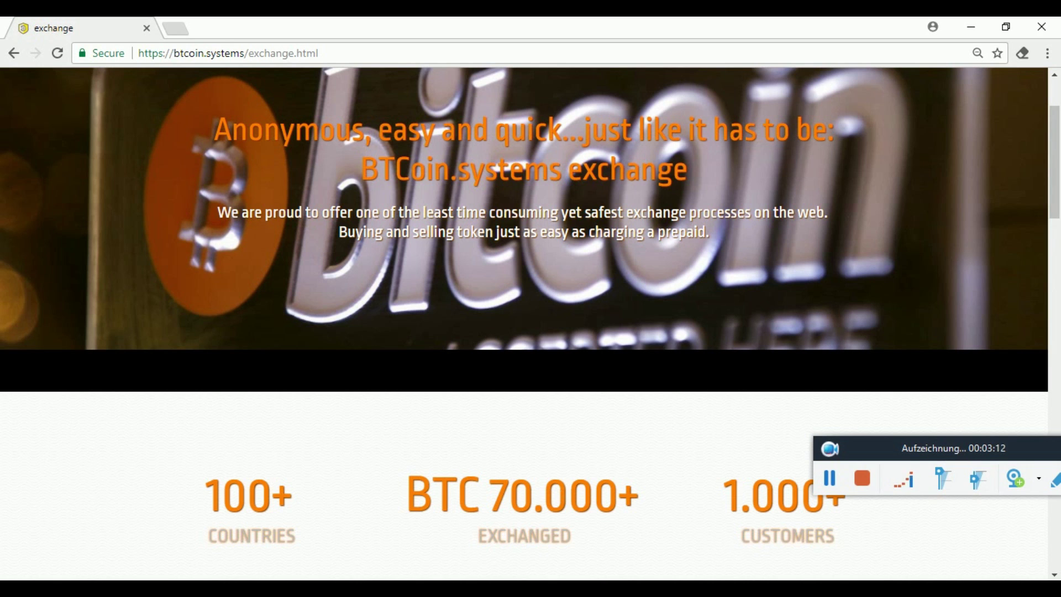
scroll(354, 547, "down", 4)
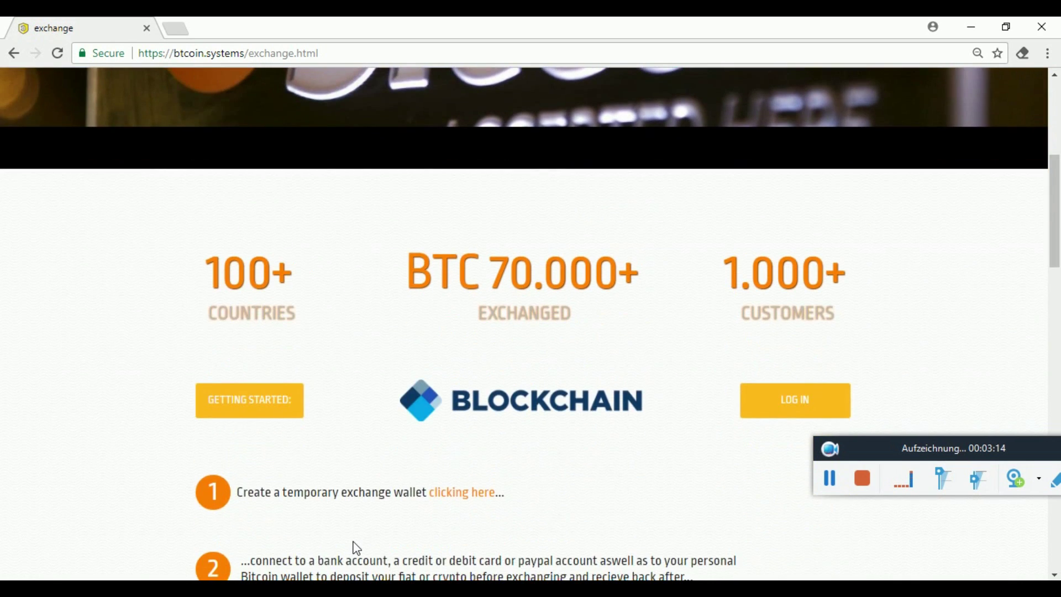
scroll(356, 548, "down", 5)
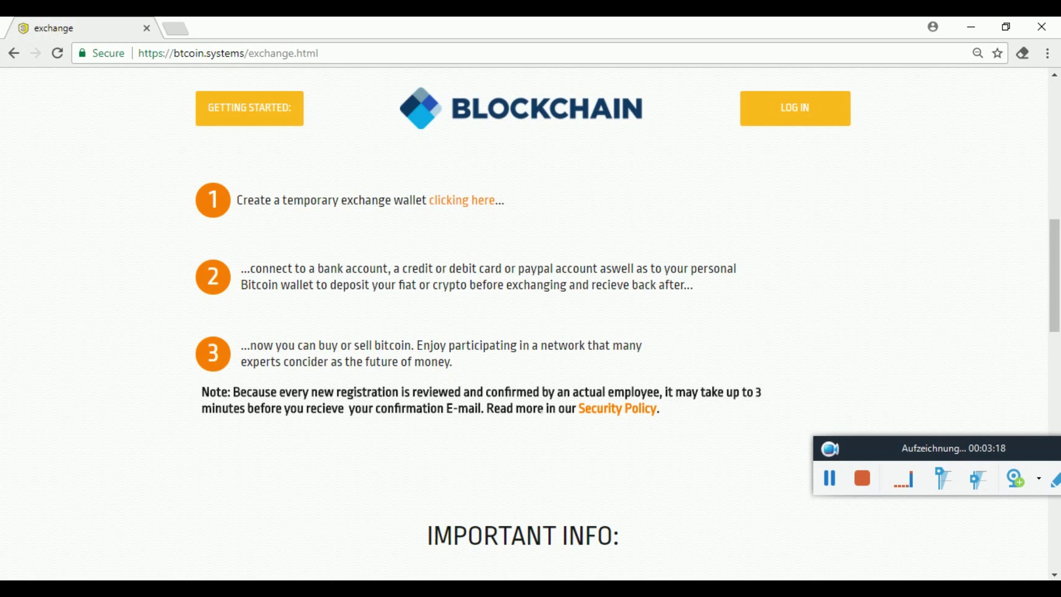
scroll(310, 436, "down", 6)
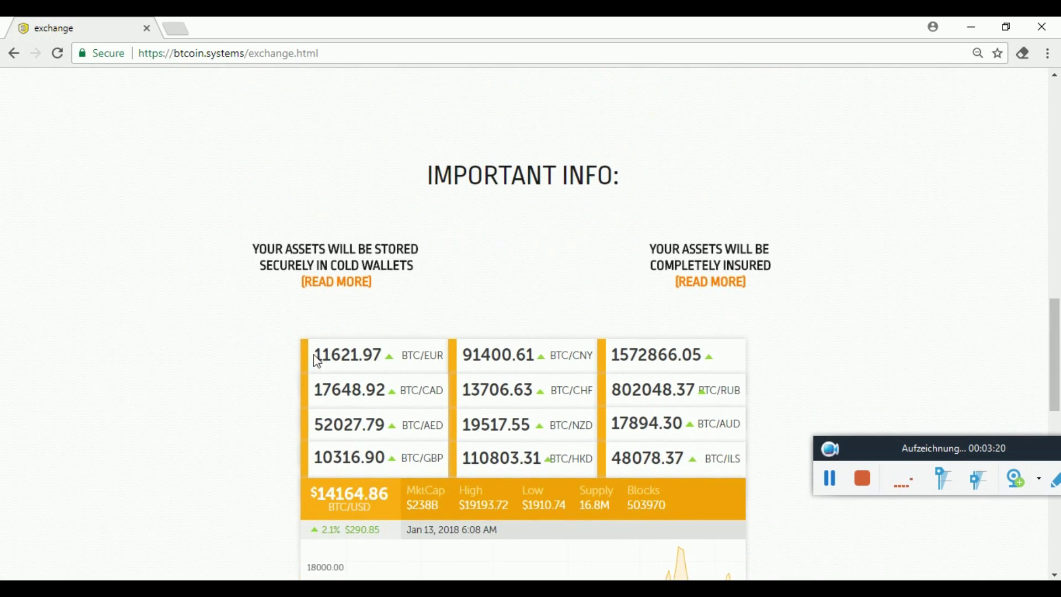
left_click(331, 282)
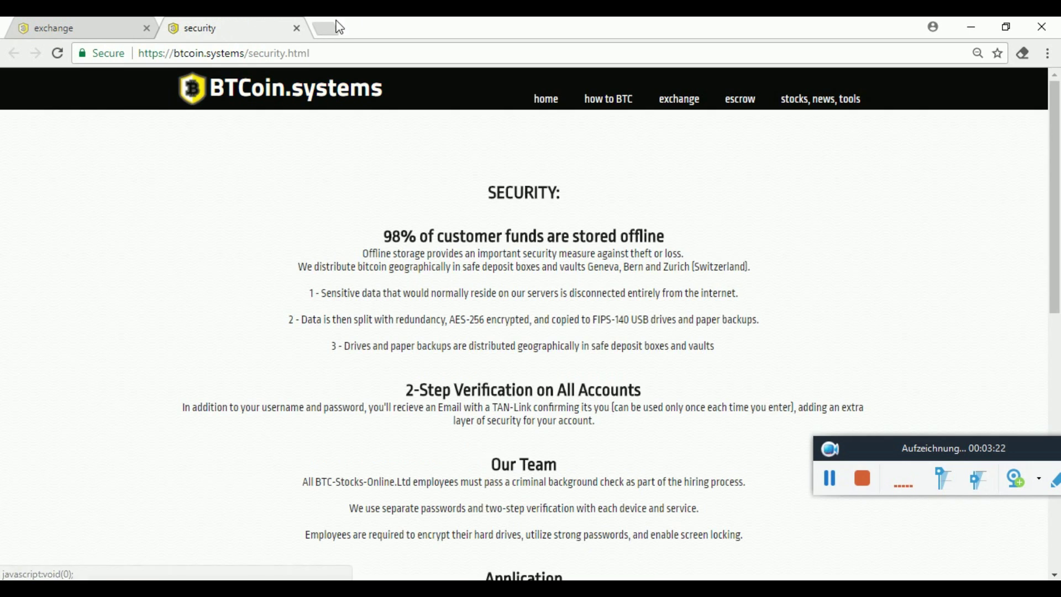
left_click(297, 28)
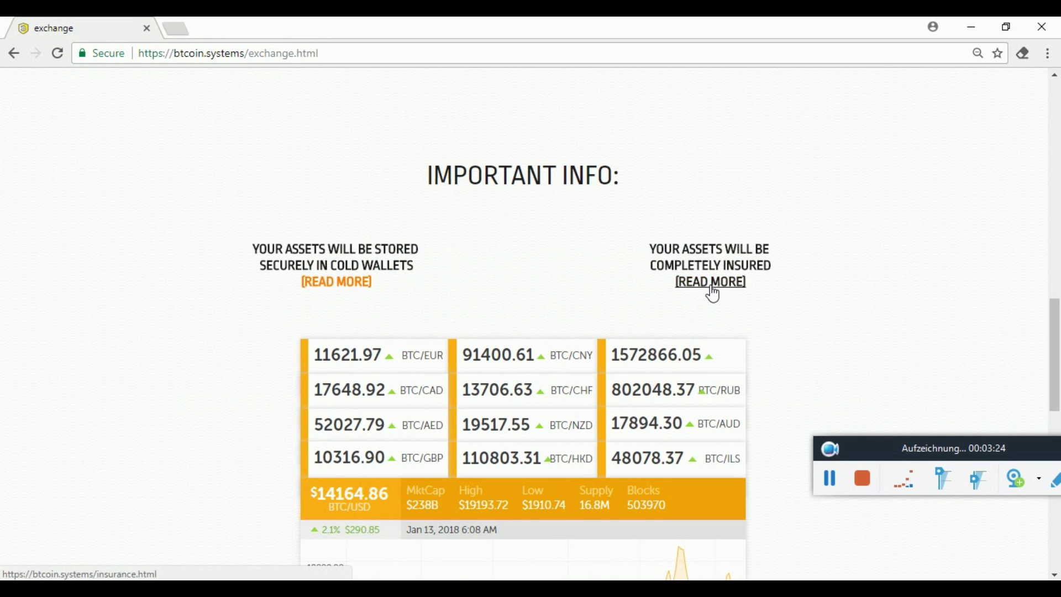
View the asset insurance details, then scroll to the BTC rate table and $14164.86 price chart.
left_click(712, 290)
scroll(414, 414, "down", 3)
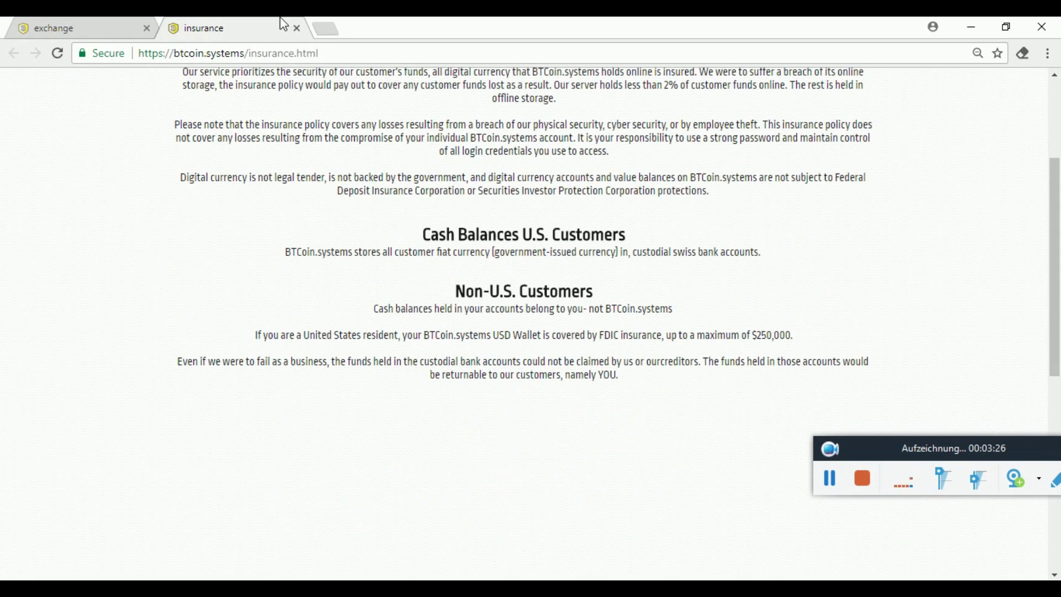
left_click(297, 28)
scroll(254, 263, "down", 3)
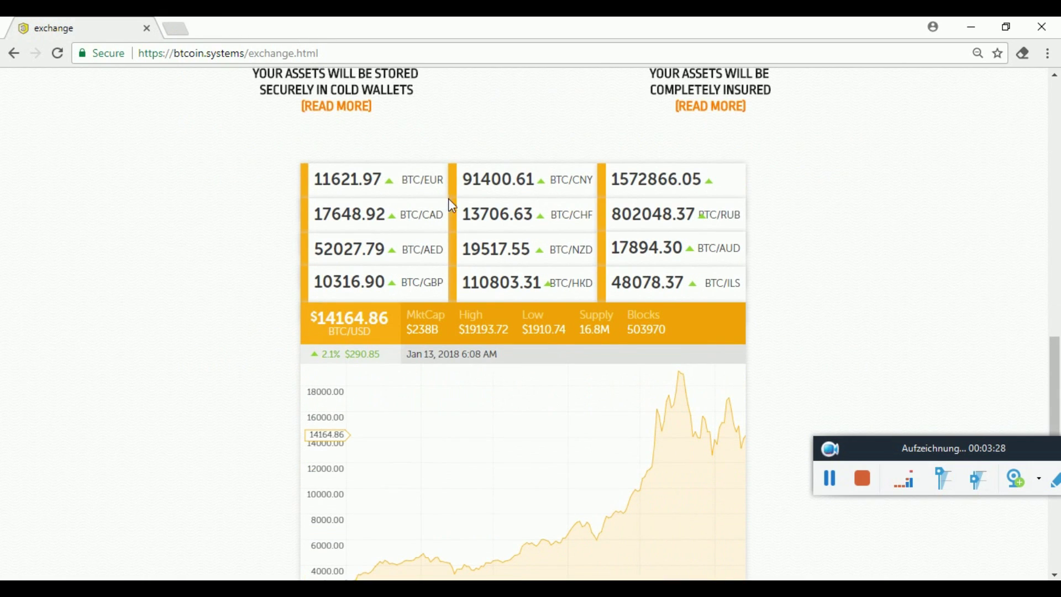
scroll(263, 300, "down", 7)
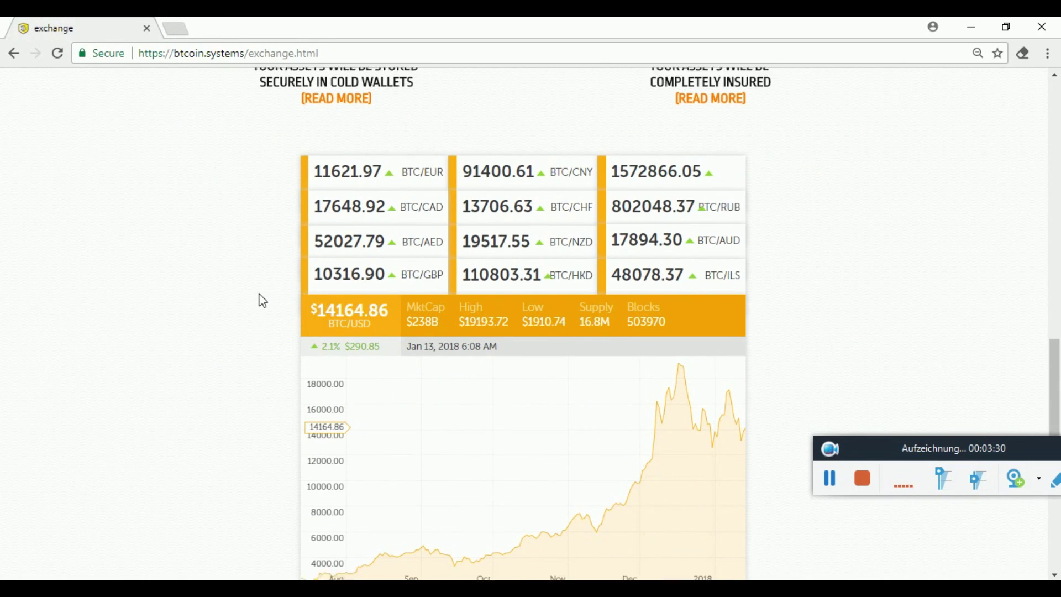
scroll(263, 300, "up", 15)
scroll(263, 300, "down", 5)
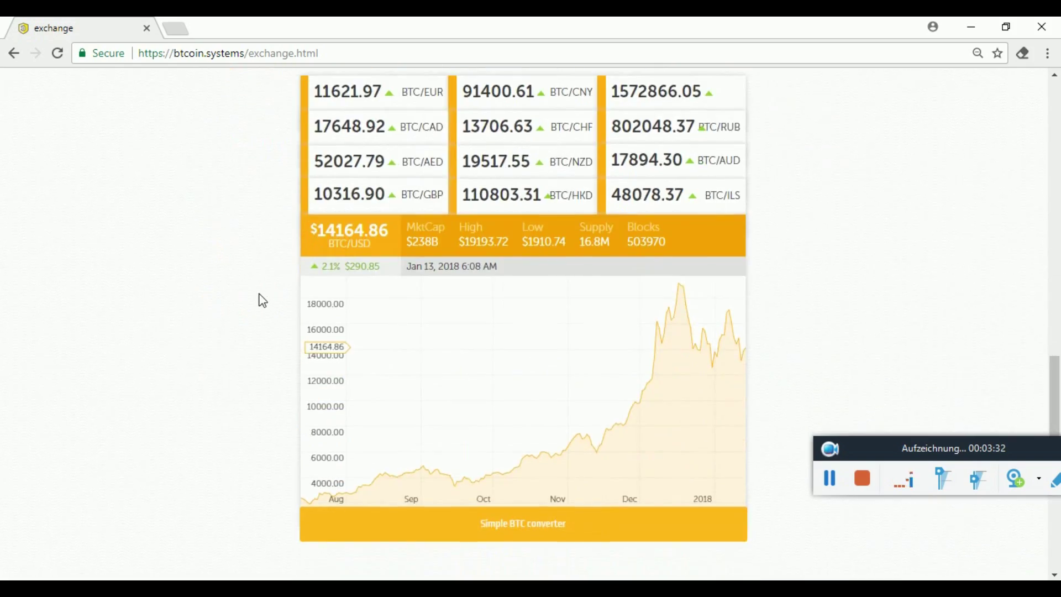
left_click(421, 537)
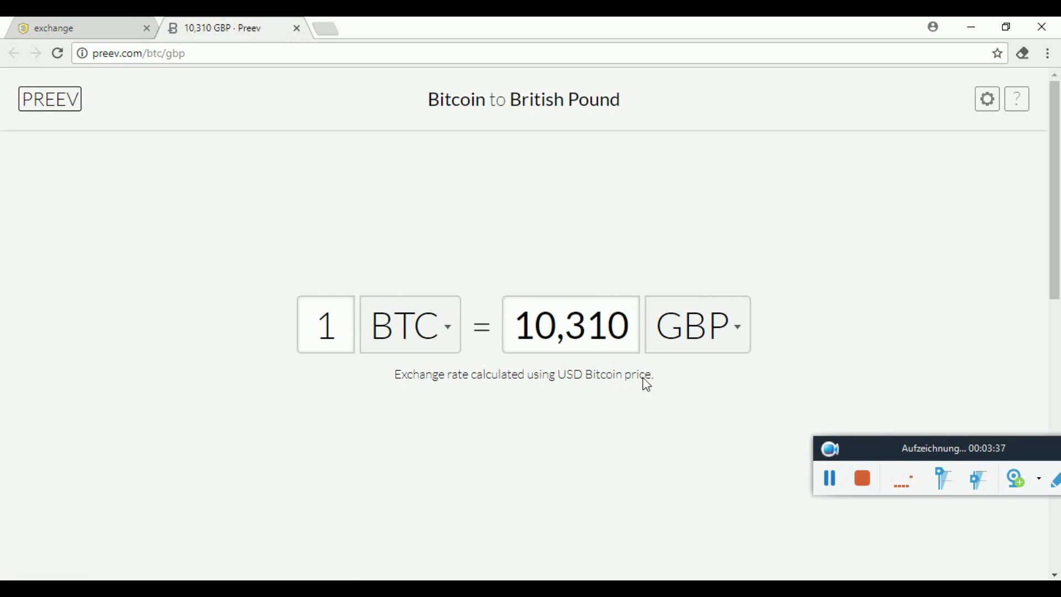
left_click(679, 344)
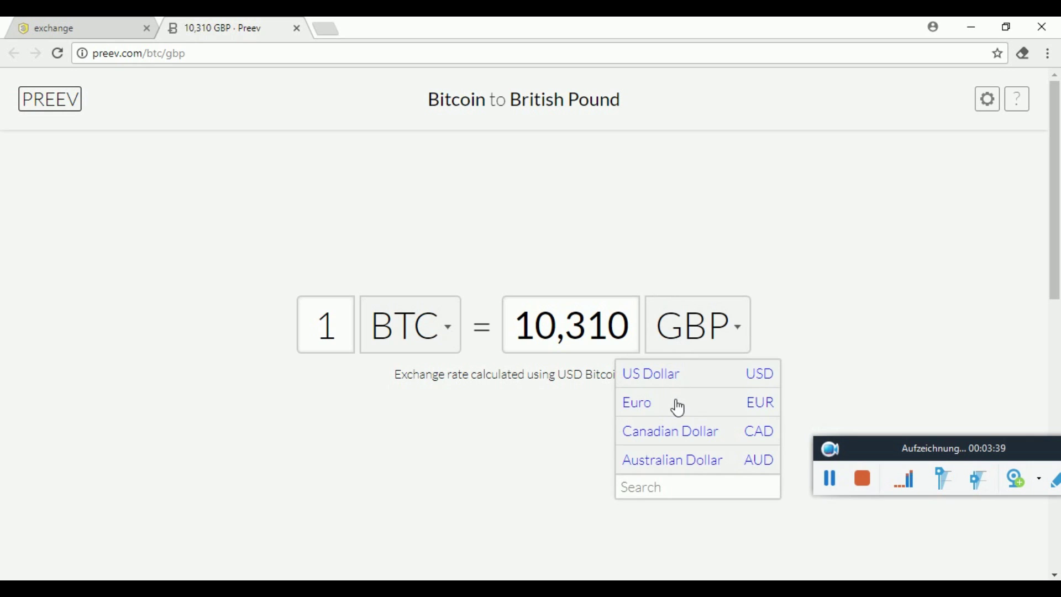
left_click(674, 408)
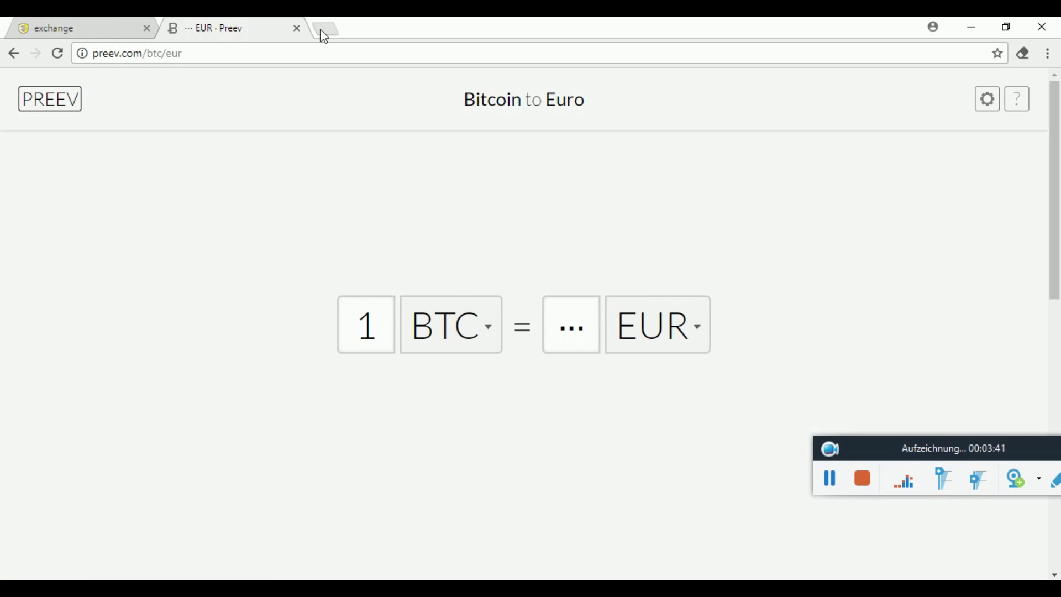
left_click(296, 29)
scroll(217, 235, "up", 15)
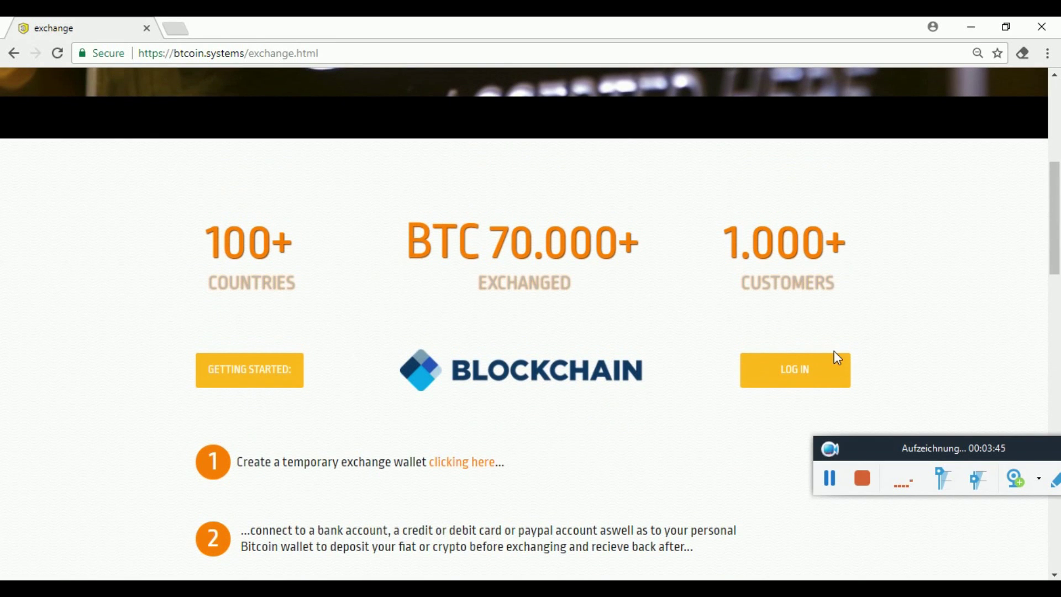
Visit the log-in page and back, then read the secure-connection help article.
left_click(812, 362)
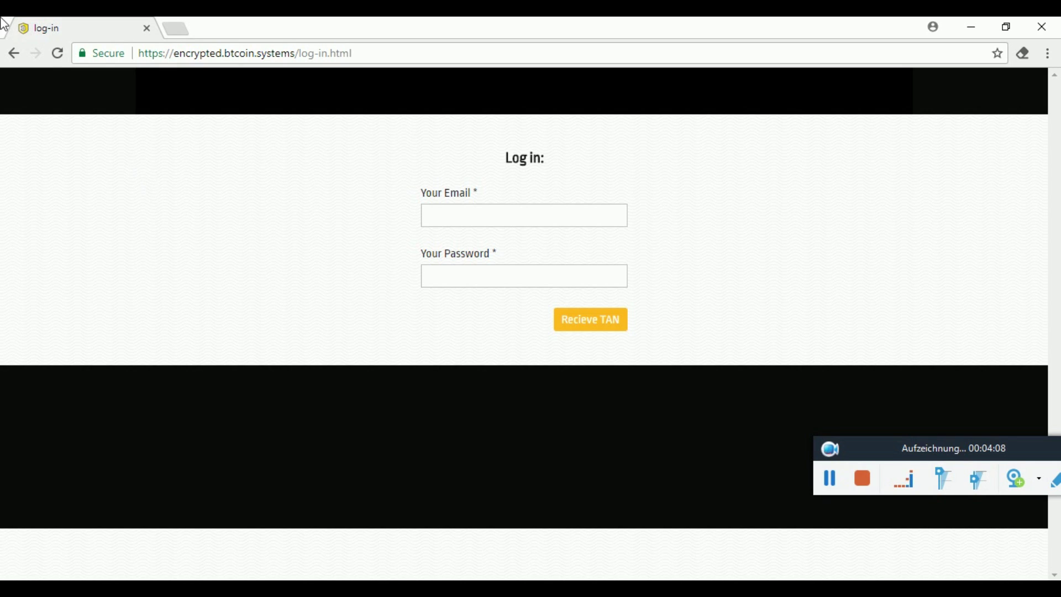
left_click(14, 53)
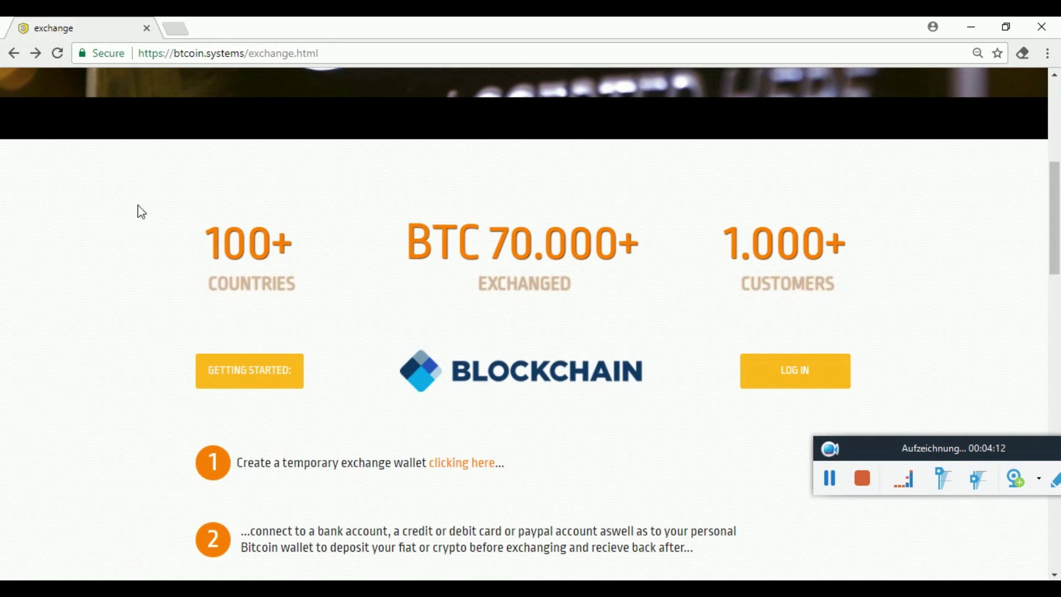
left_click(114, 60)
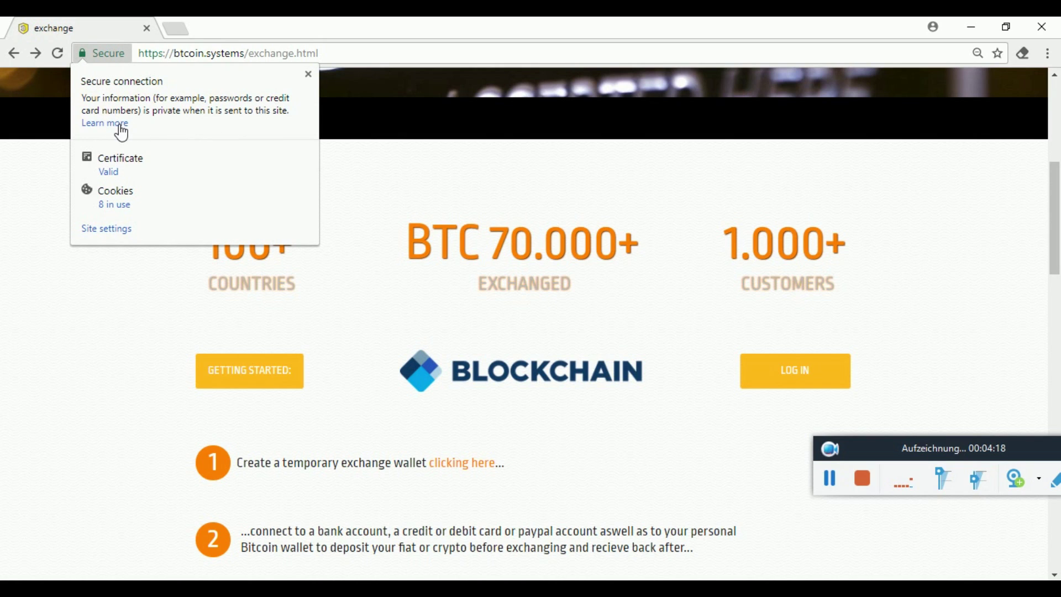
left_click(115, 126)
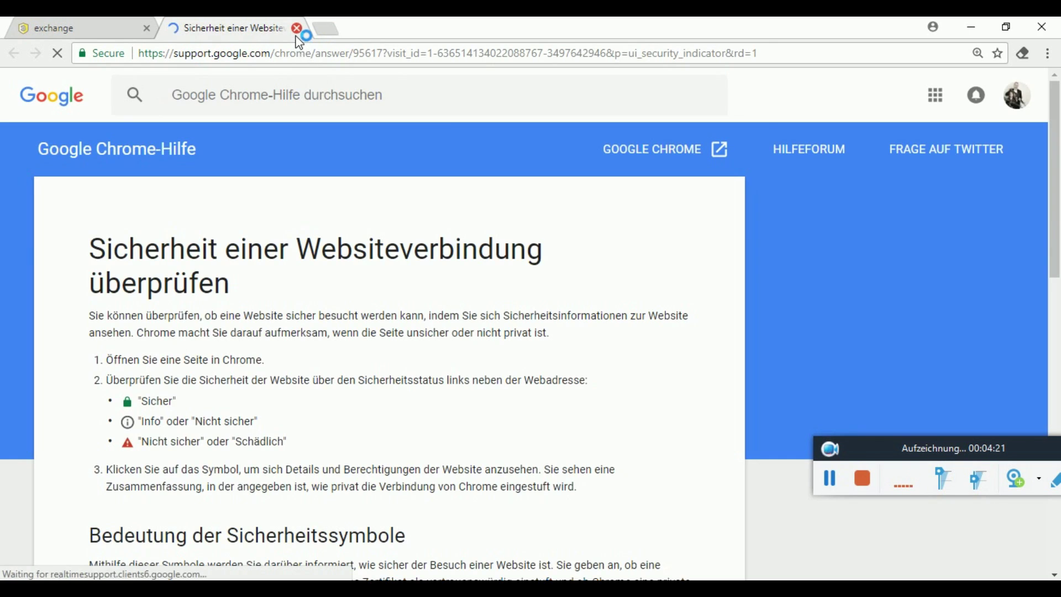
left_click(297, 28)
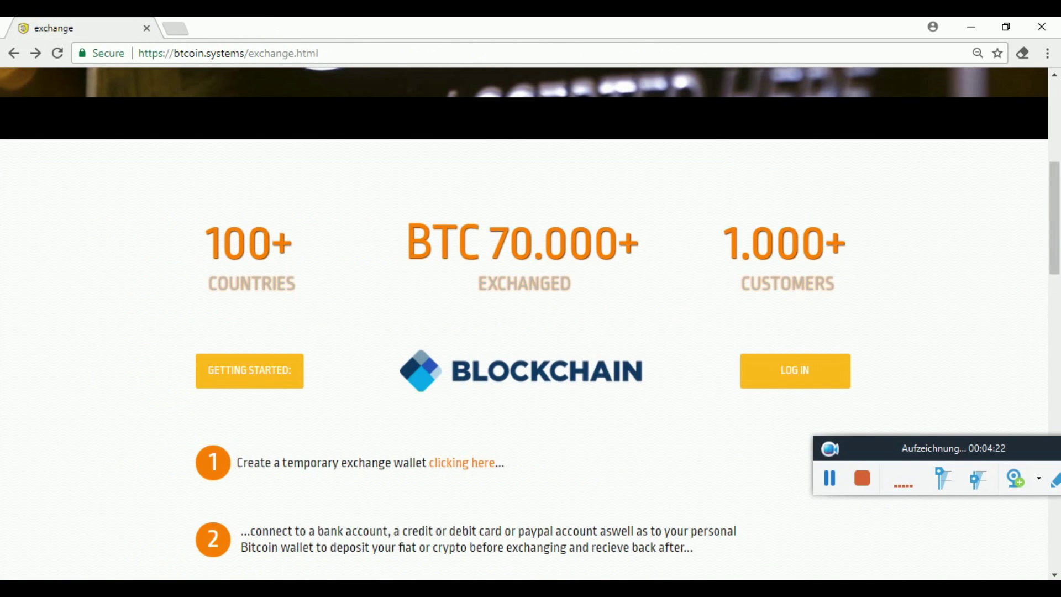
Dismiss the connection security details and open the registration form in a new tab.
left_click(118, 54)
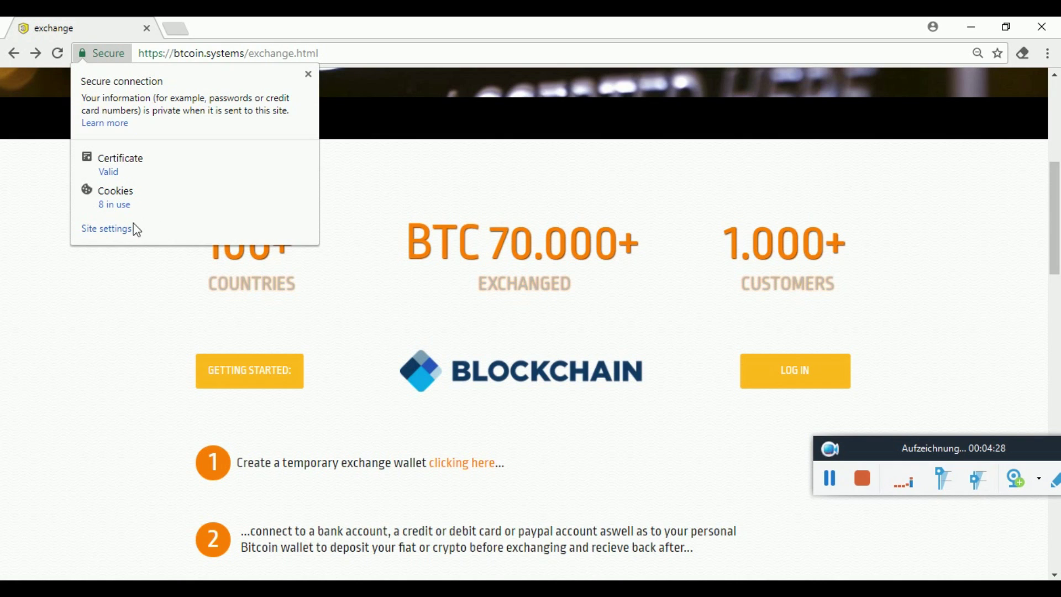
left_click(308, 75)
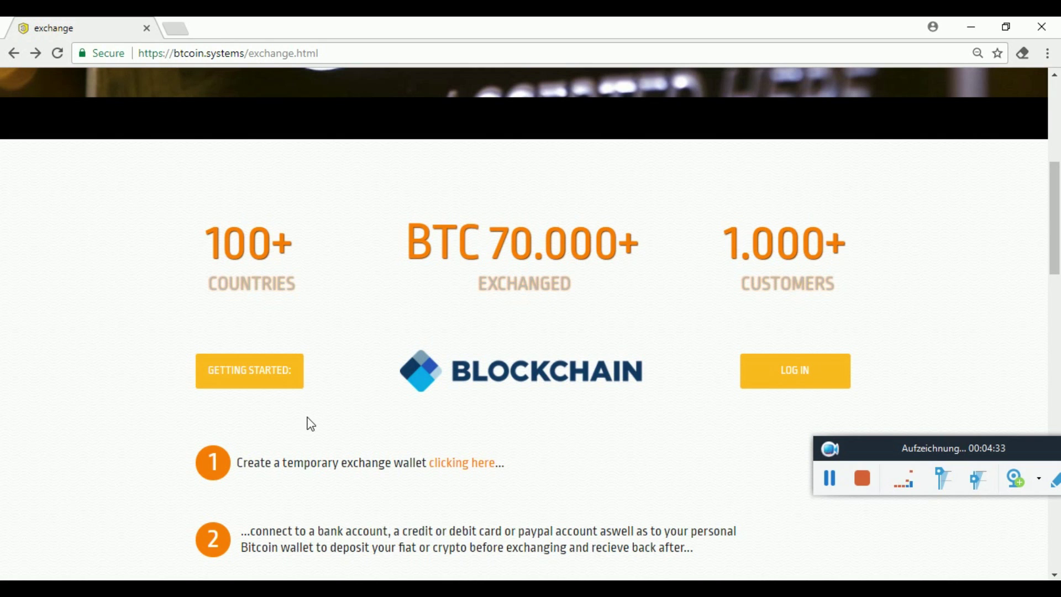
left_click(266, 381)
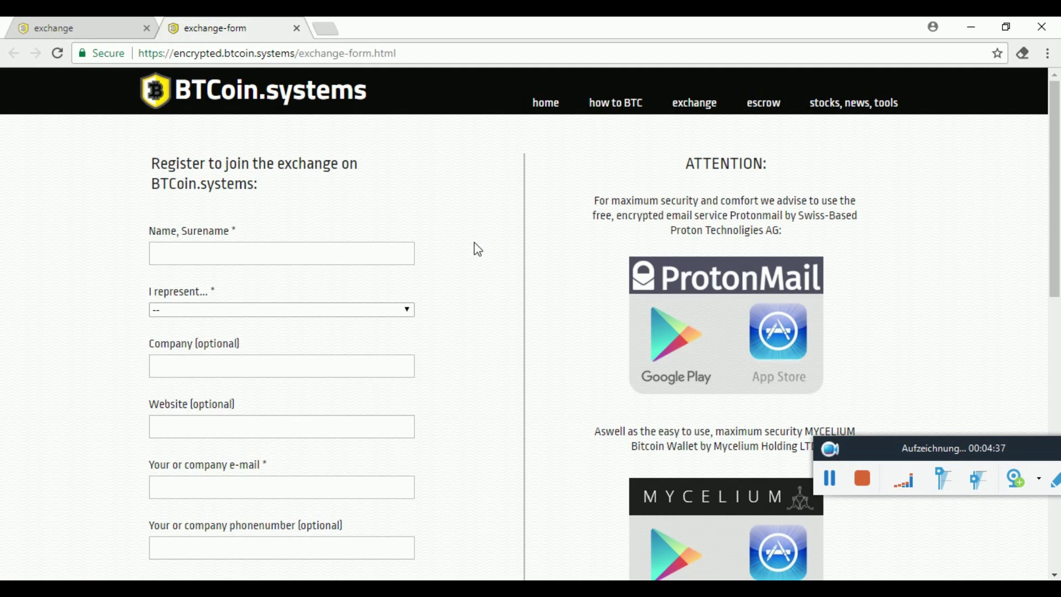
scroll(474, 237, "down", 3)
scroll(474, 238, "up", 1)
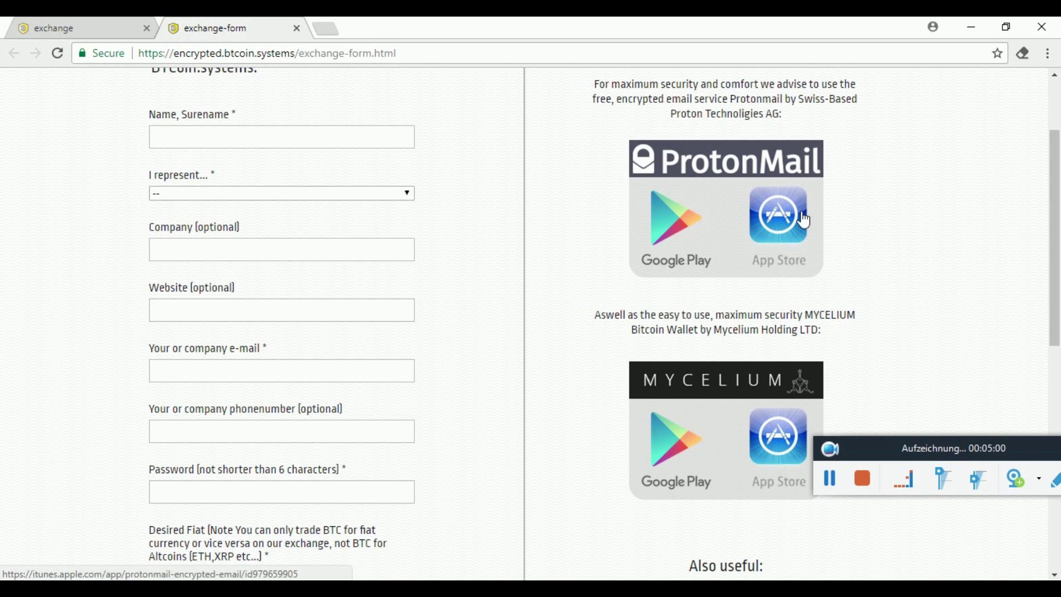
scroll(876, 292, "down", 2)
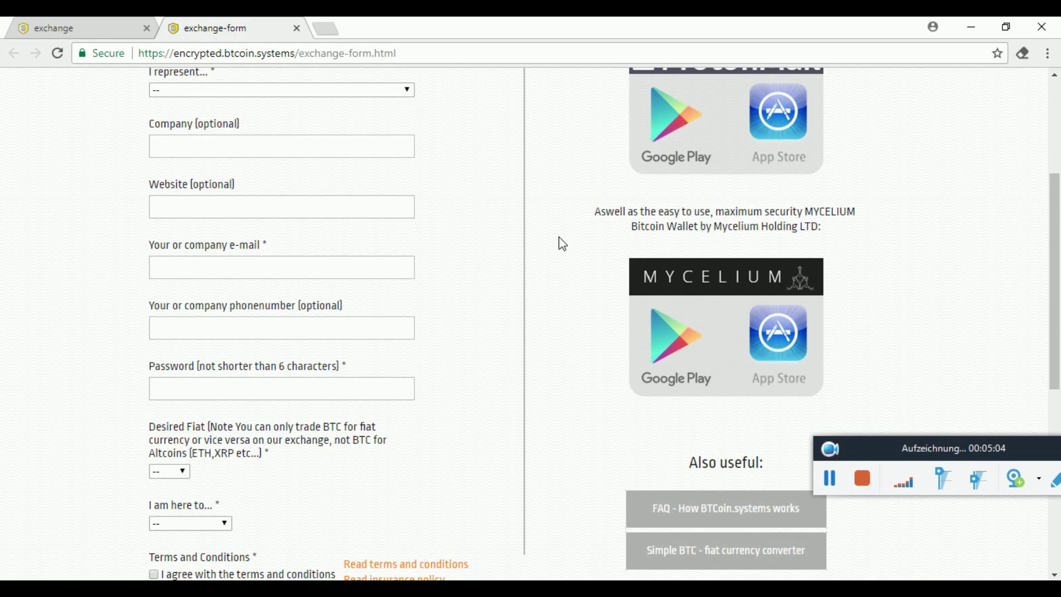
scroll(601, 234, "up", 2)
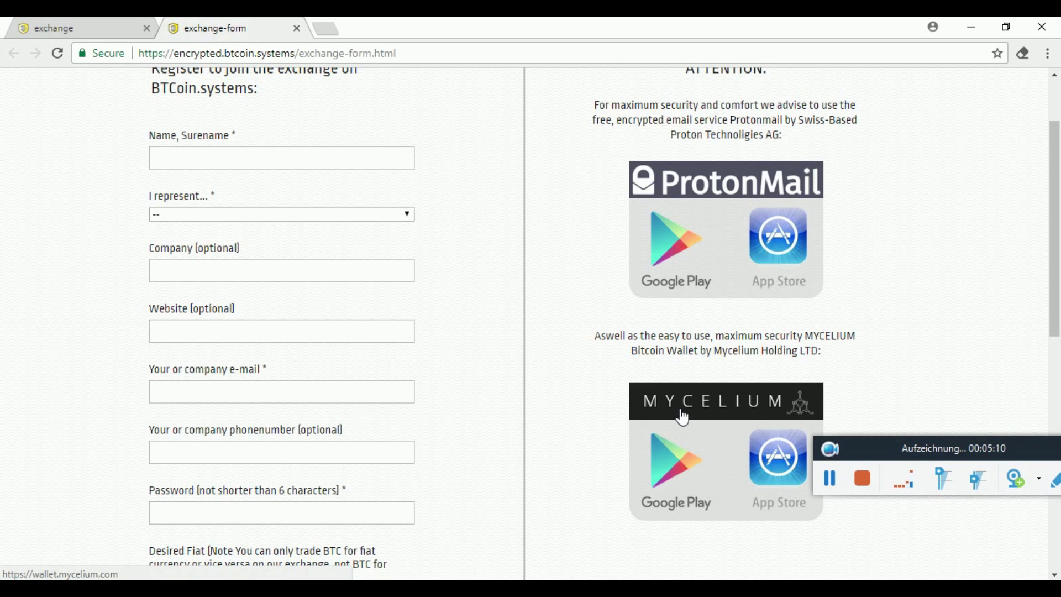
scroll(94, 351, "down", 5)
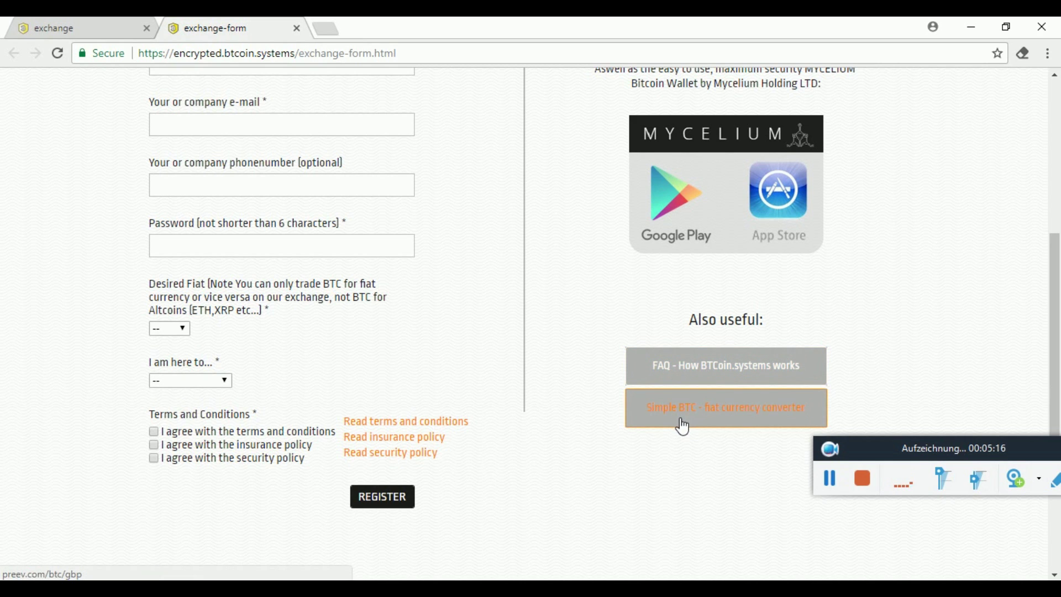
scroll(71, 344, "up", 5)
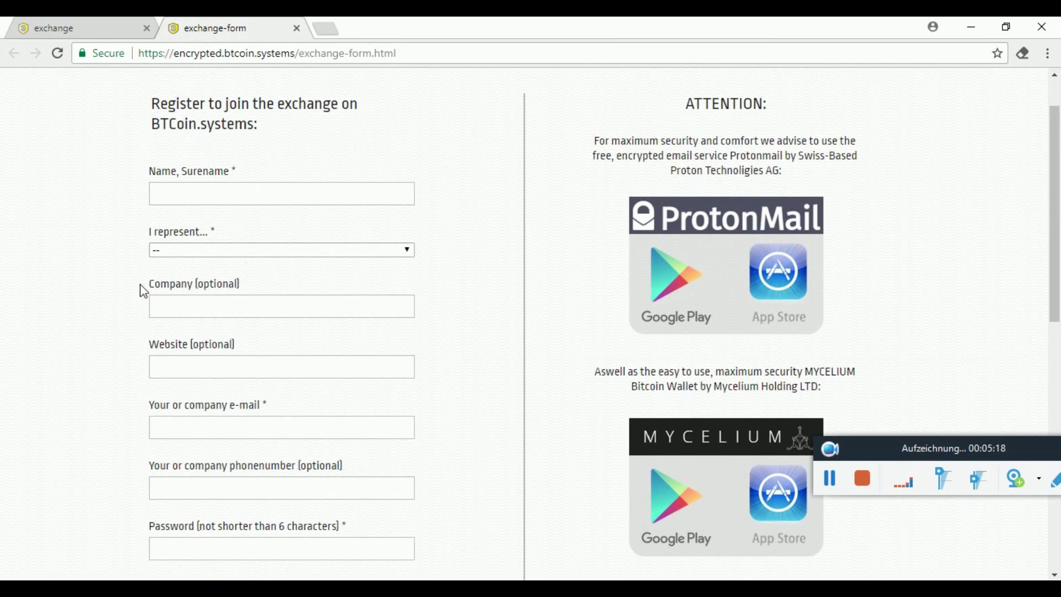
Enter the full name, pick 'private person' as account type, and company 'Darnknet'.
left_click(368, 200)
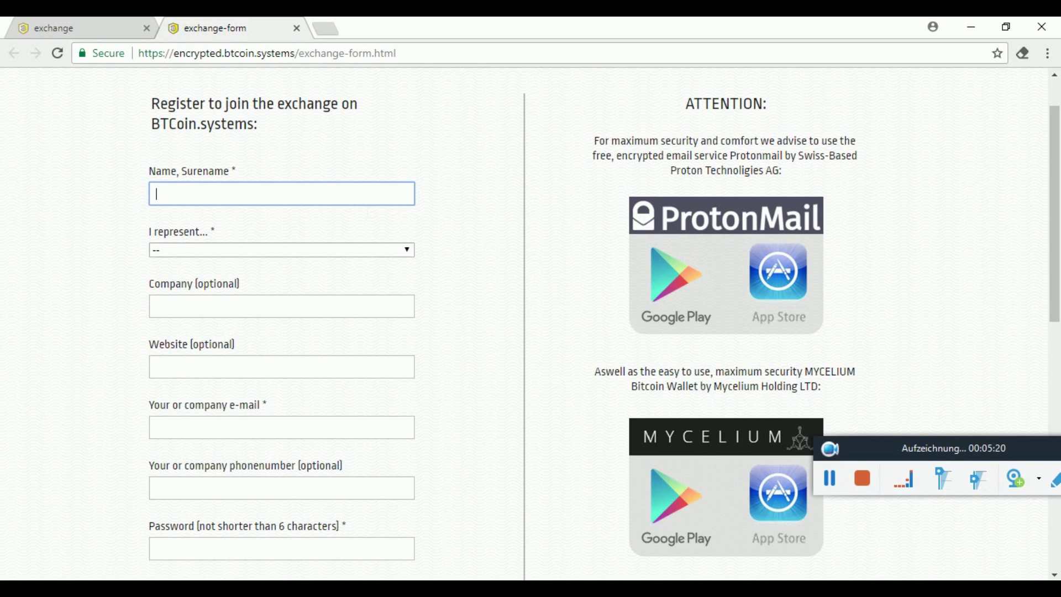
left_click(329, 253)
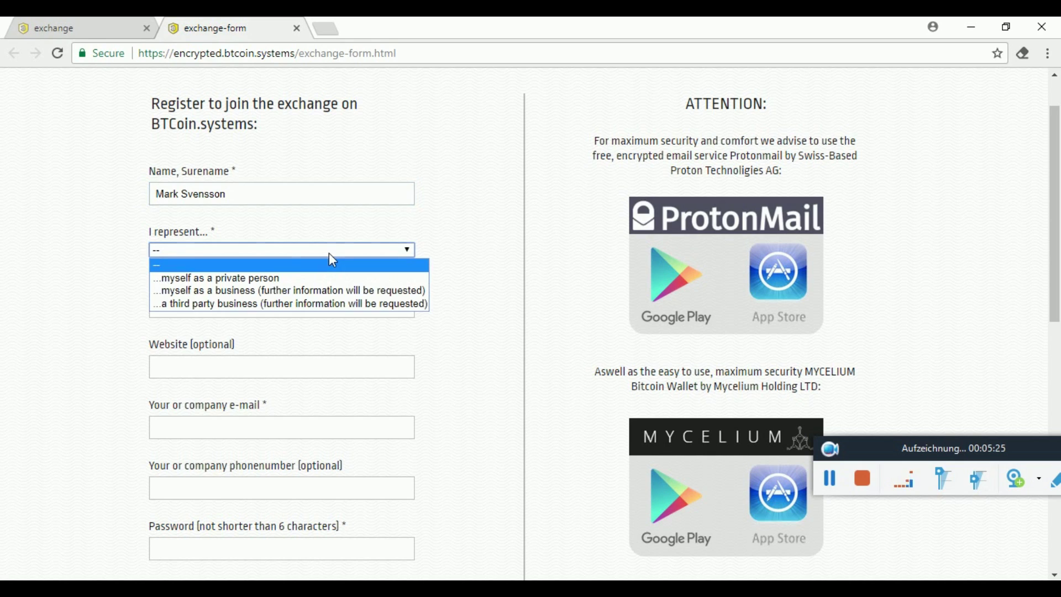
left_click(306, 276)
key("Down")
key("Down")
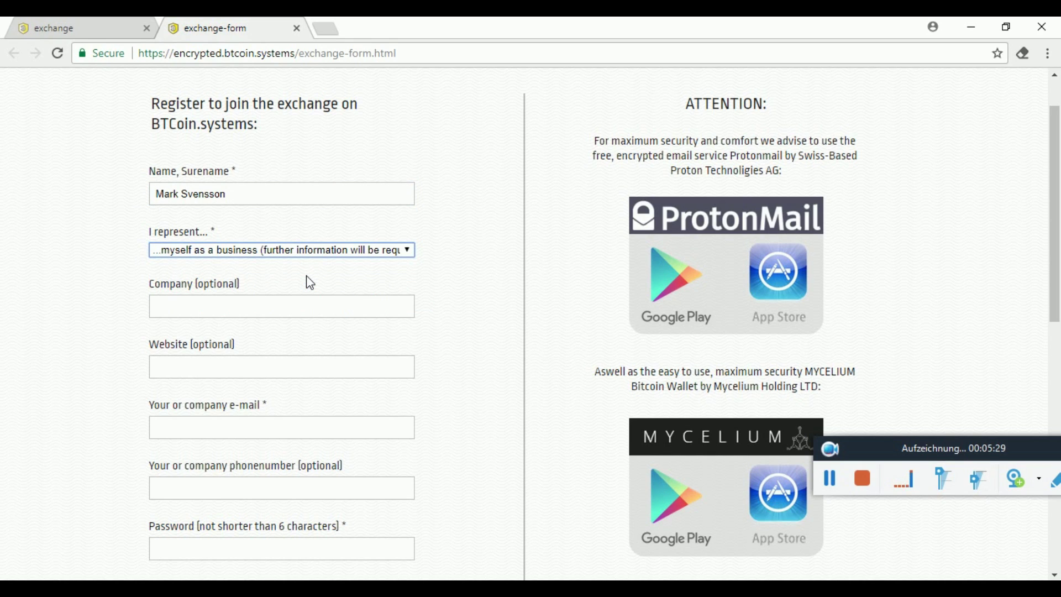
key("Up")
key("Up")
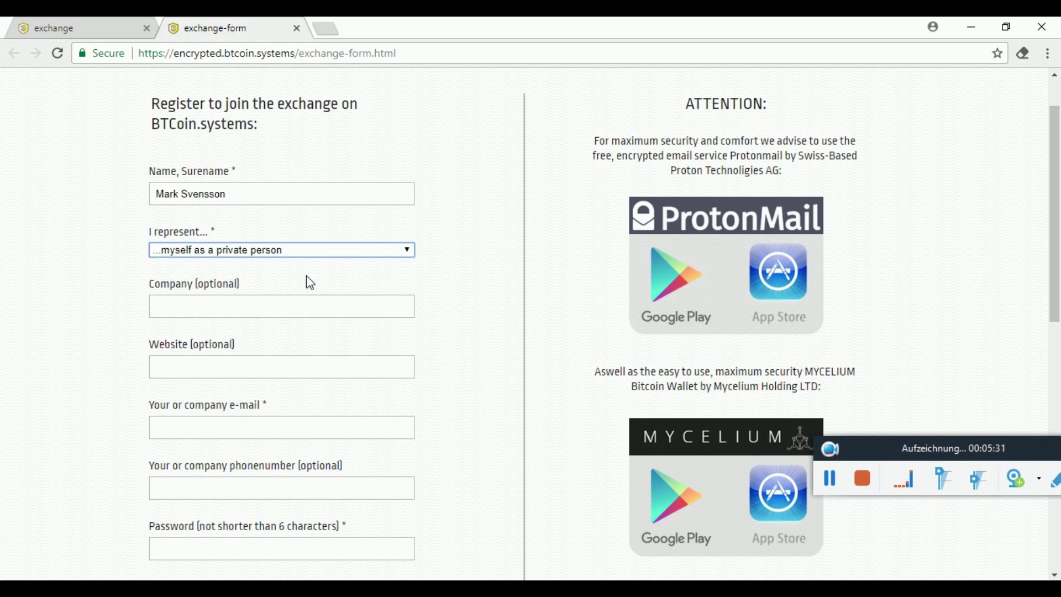
left_click(298, 310)
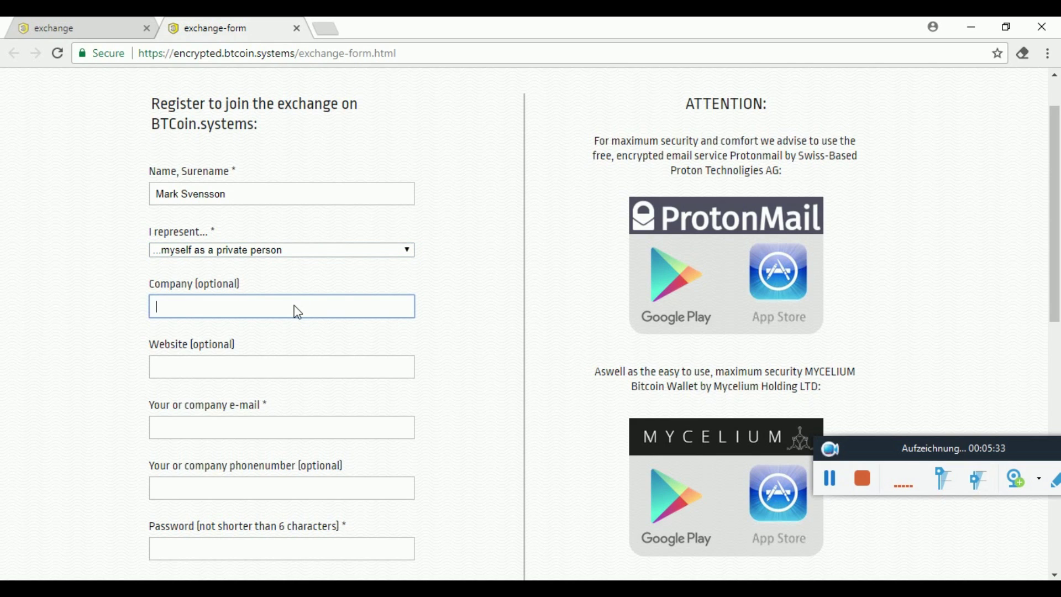
type("D")
type("arn")
type("knet")
left_click(271, 369)
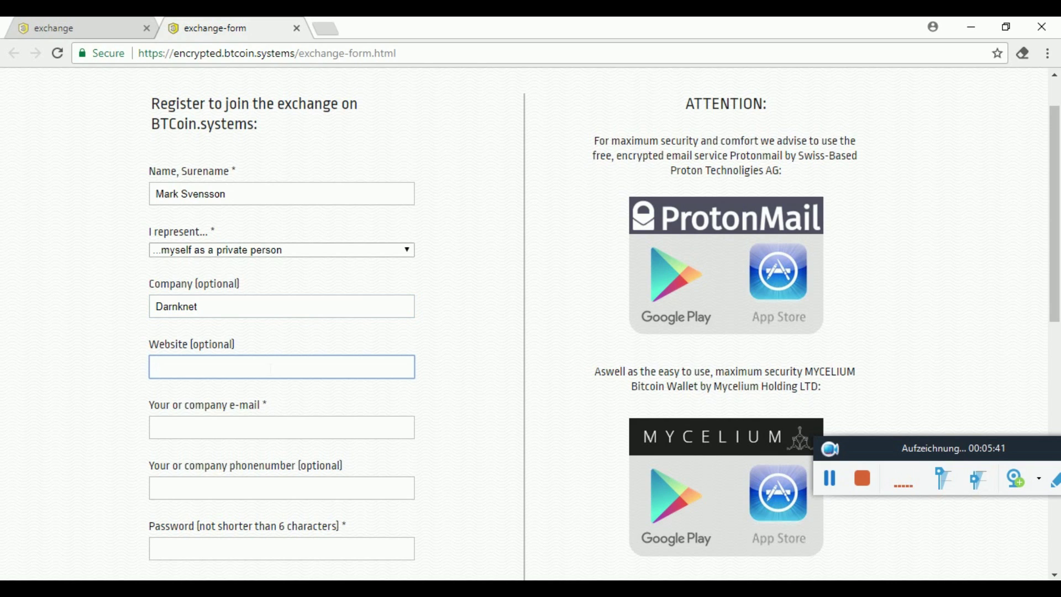
type("www.darknet.de")
scroll(94, 440, "down", 3)
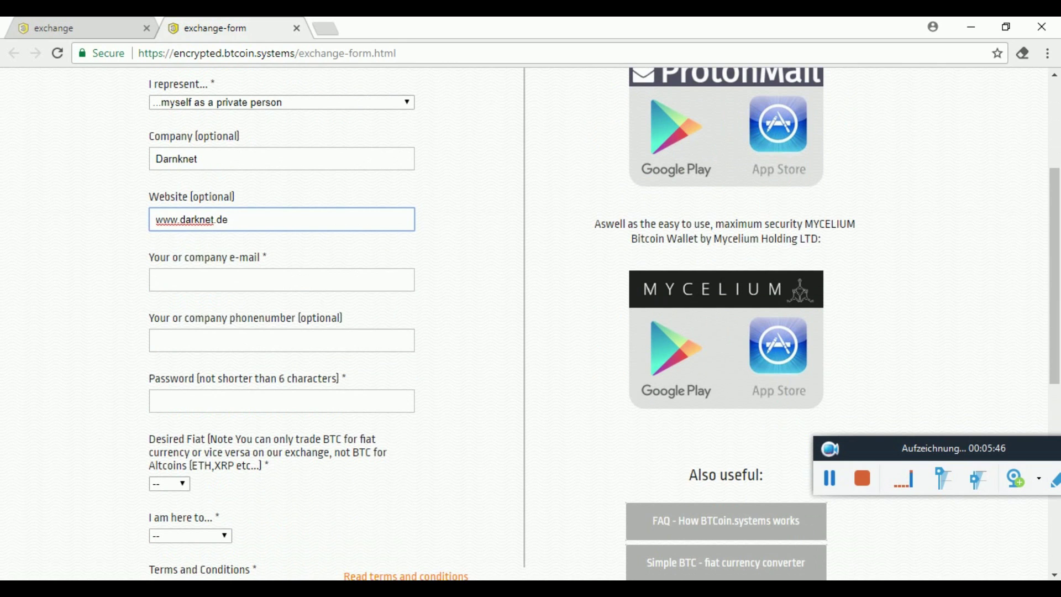
left_click(282, 280)
scroll(109, 291, "down", 2)
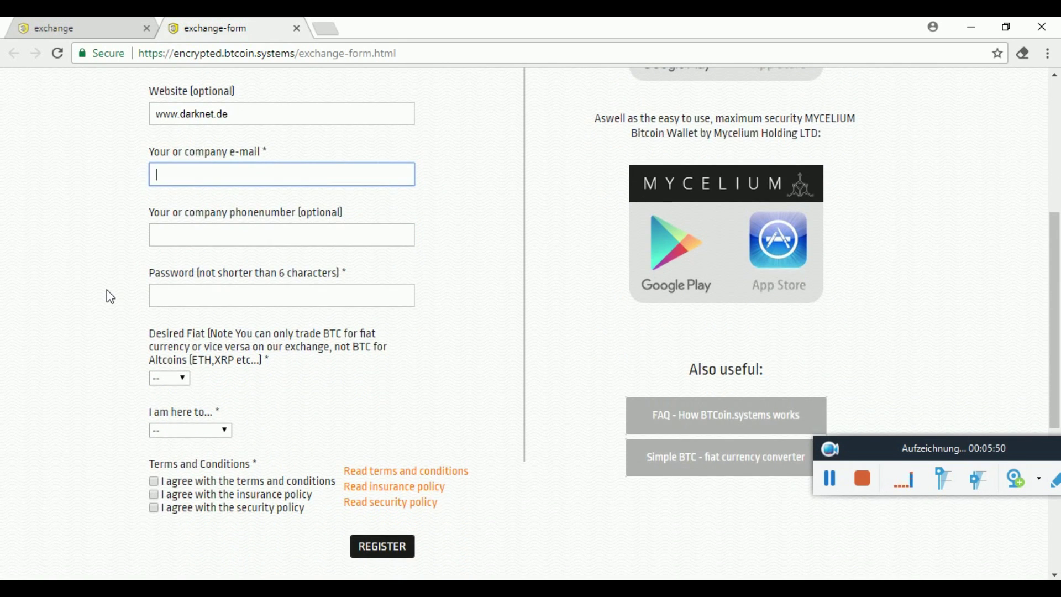
type("d")
key("BackSpace")
key("ctrl+v")
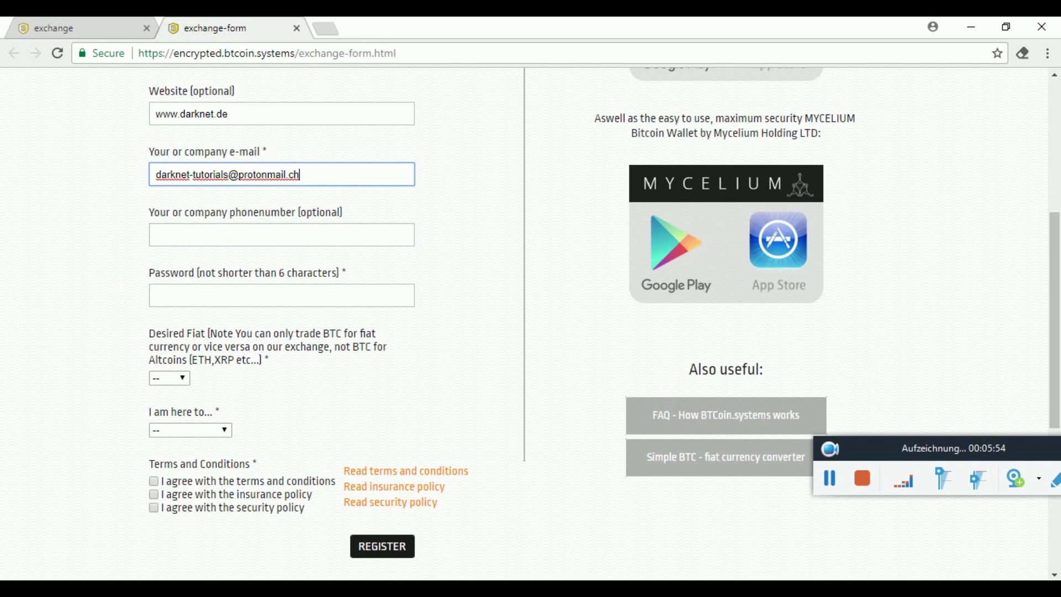
Enter the phone number and an account password.
left_click(157, 235)
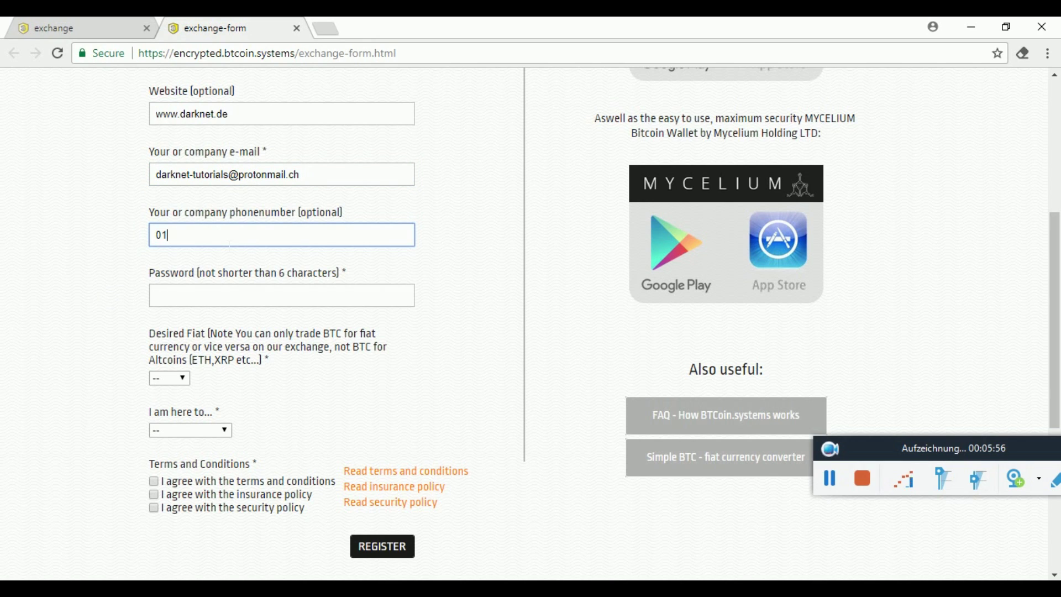
left_click(158, 295)
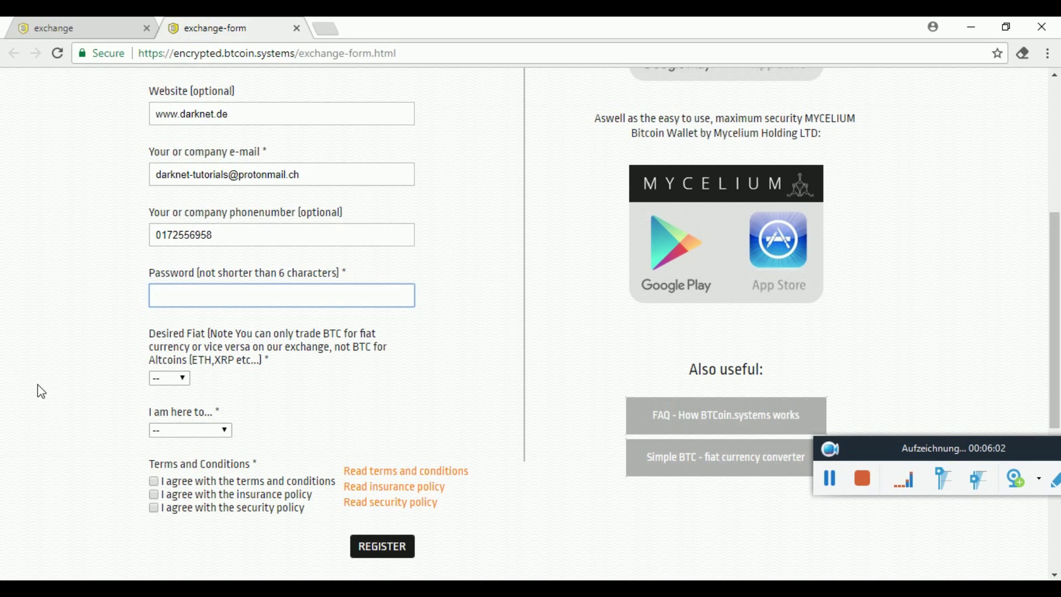
scroll(17, 420, "down", 1)
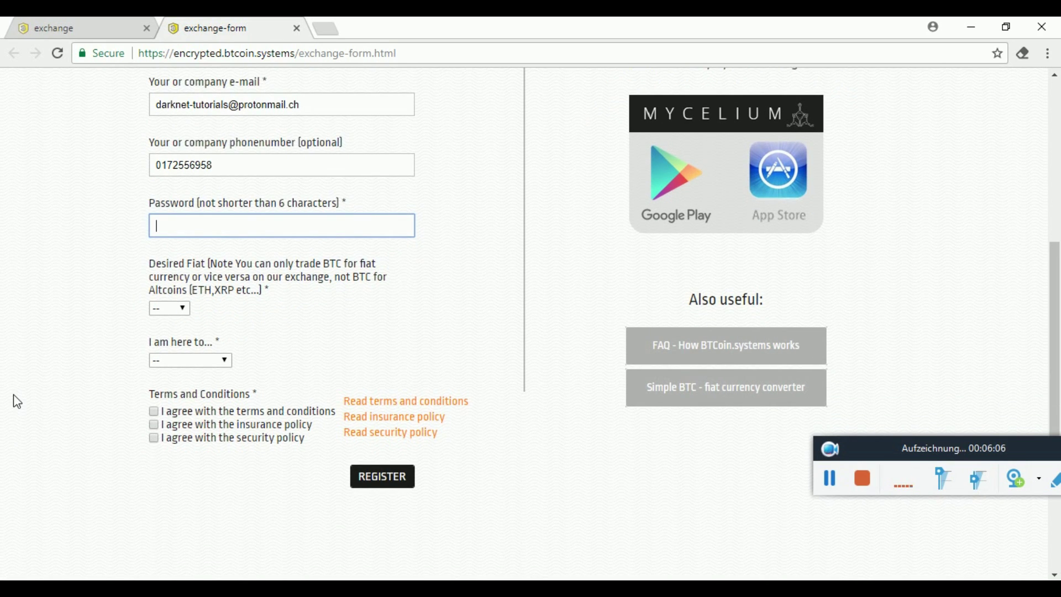
type("********")
Choose CHF as desired fiat and '...both' buy and sell as the purpose.
left_click(184, 309)
left_click(187, 311)
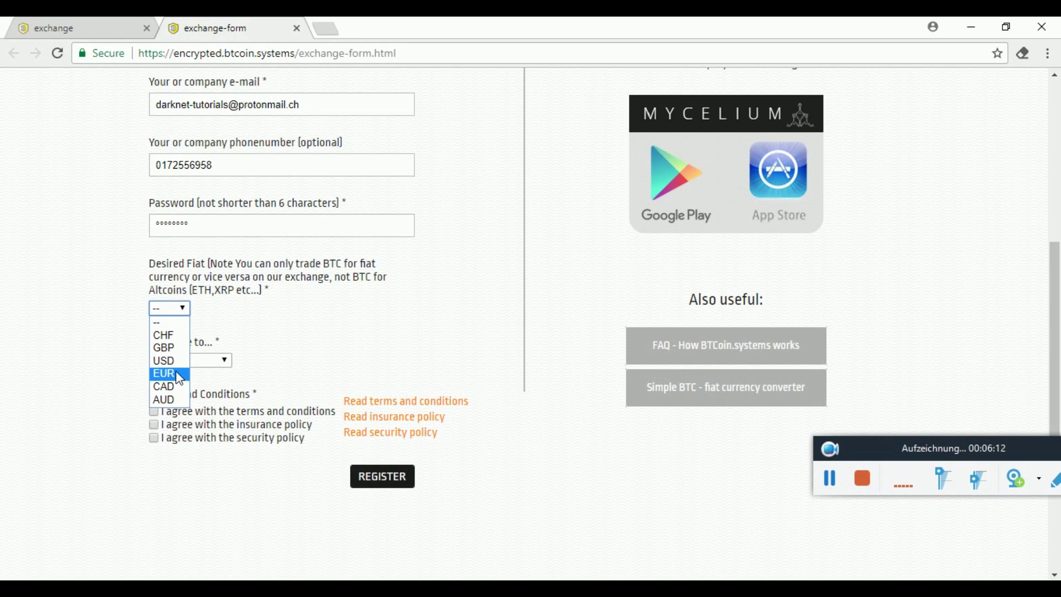
left_click(177, 338)
left_click(216, 361)
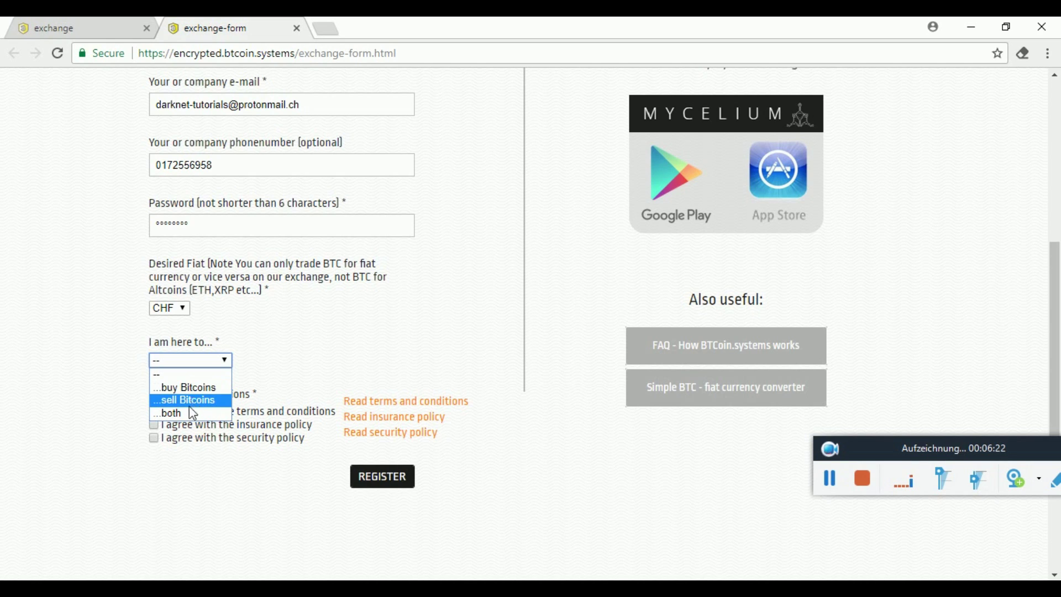
left_click(99, 392)
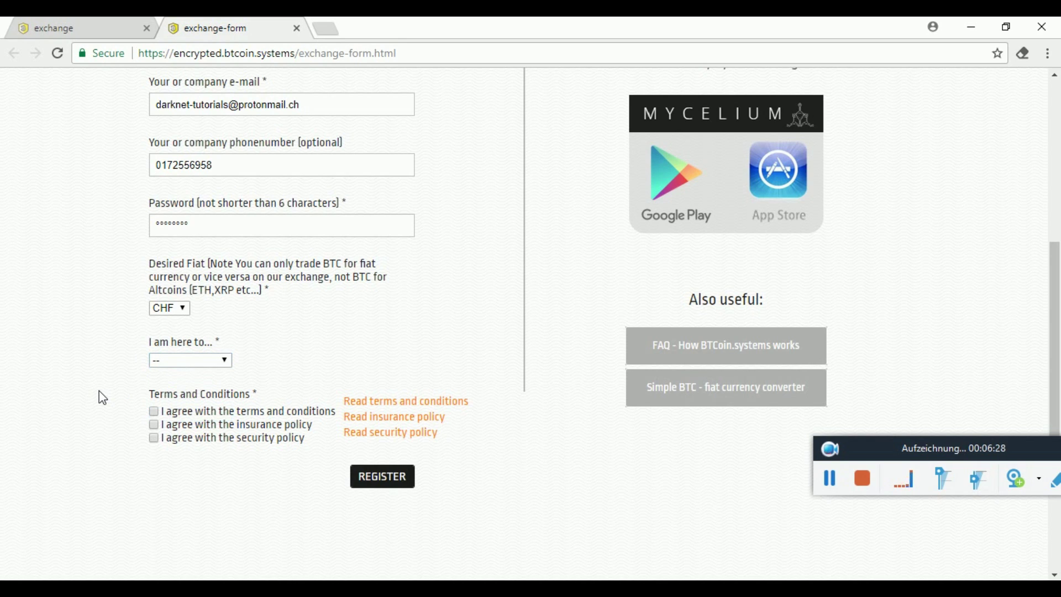
left_click(196, 363)
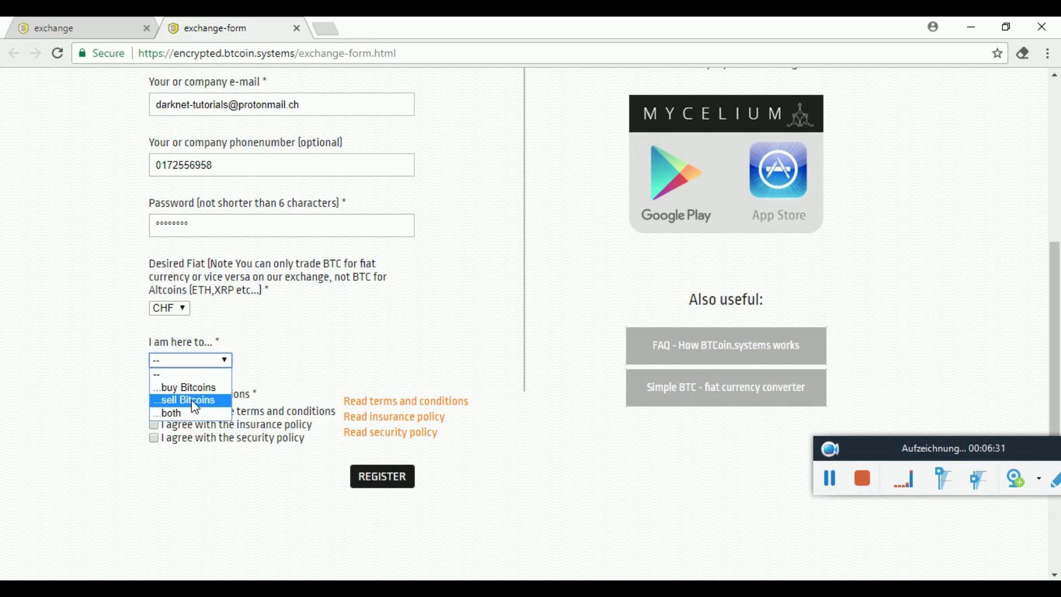
left_click(125, 396)
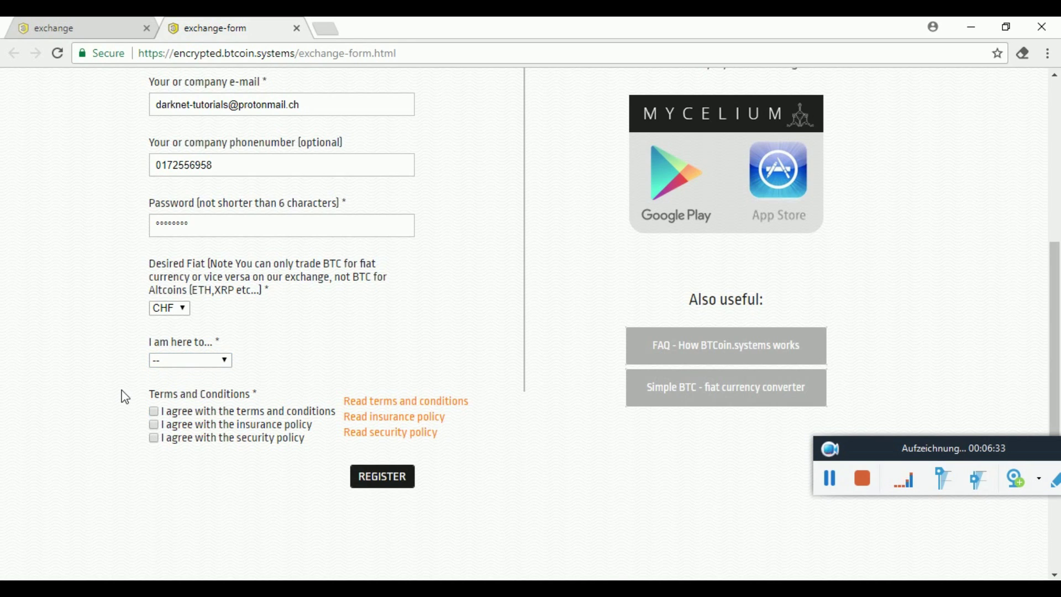
left_click(226, 364)
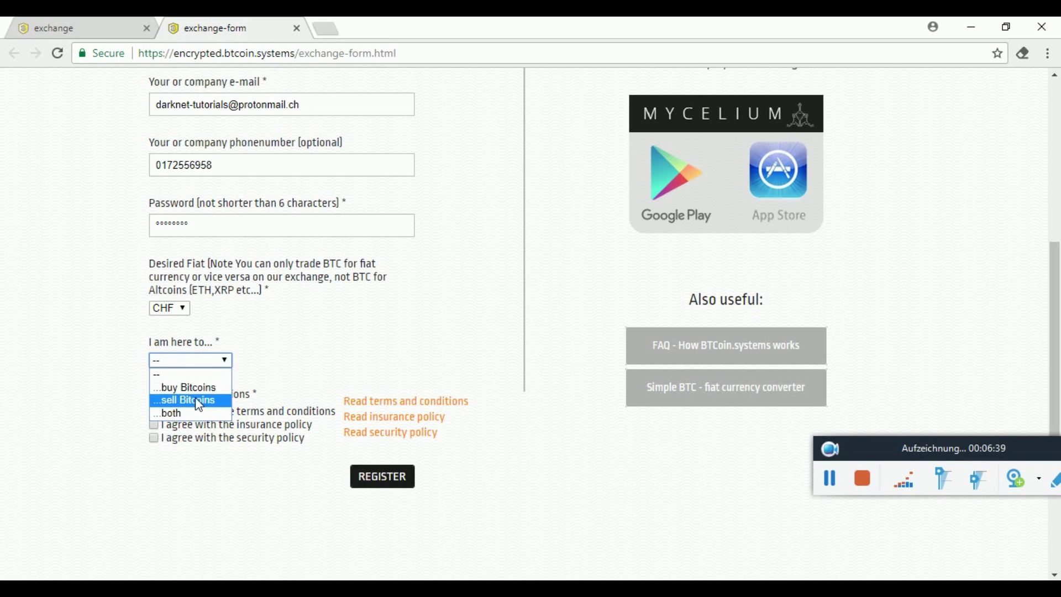
left_click(184, 412)
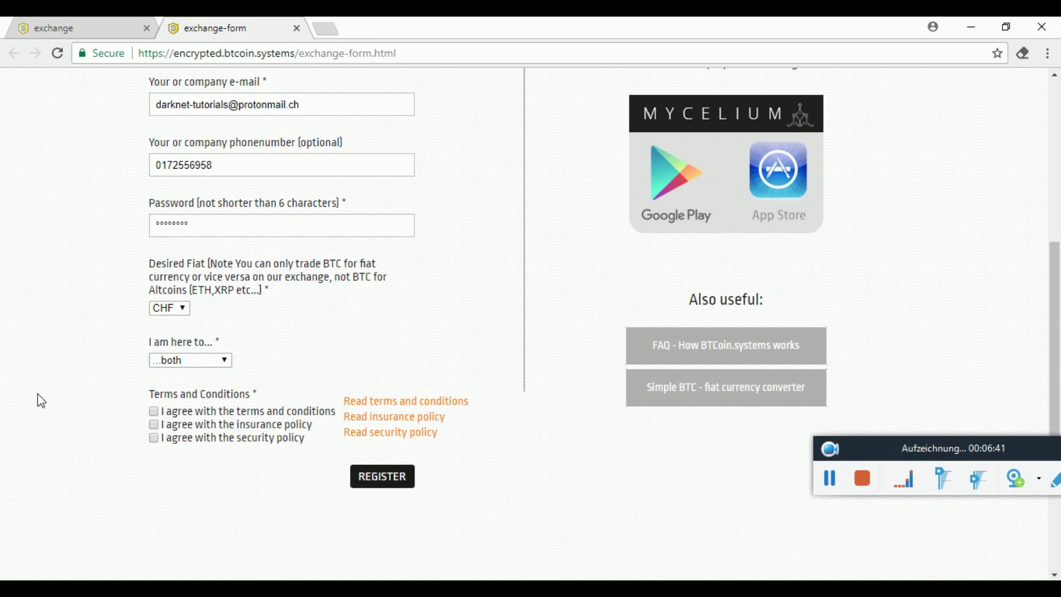
Accept the insurance and security policies and submit the registration.
scroll(39, 400, "down", 2)
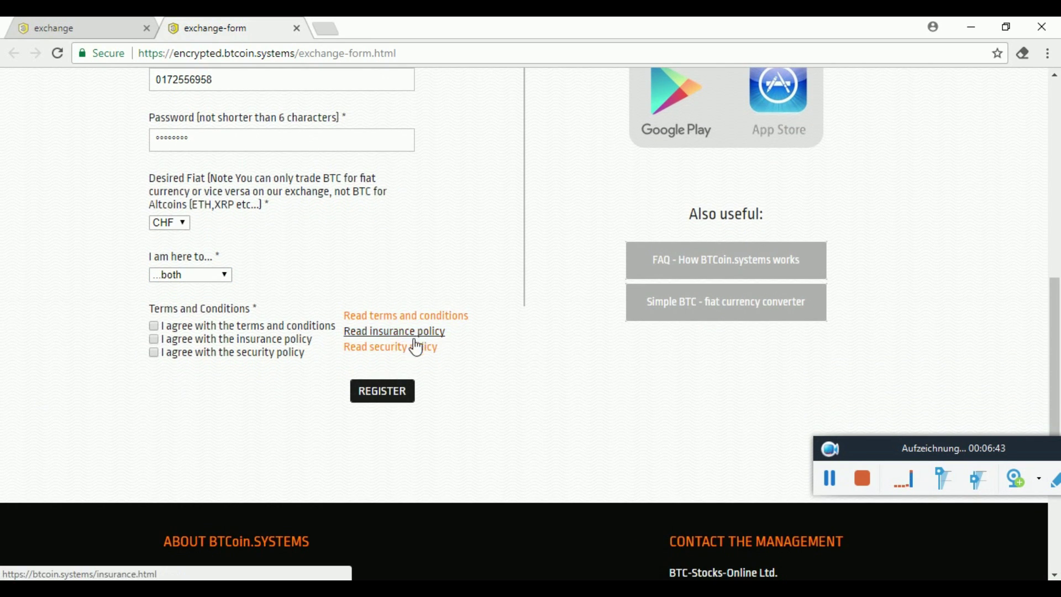
left_click(154, 340)
left_click(154, 353)
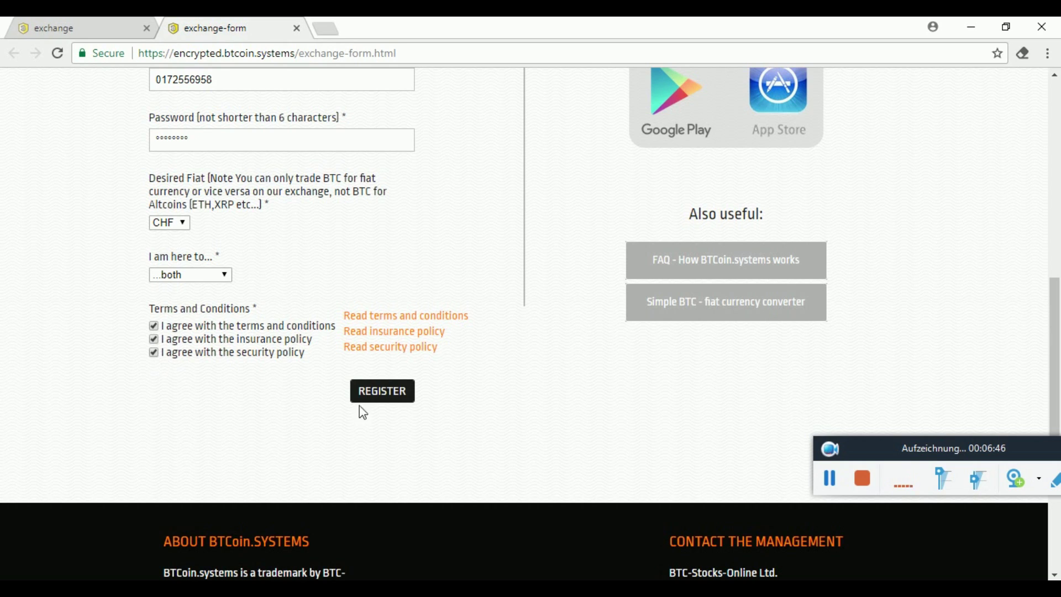
left_click(397, 406)
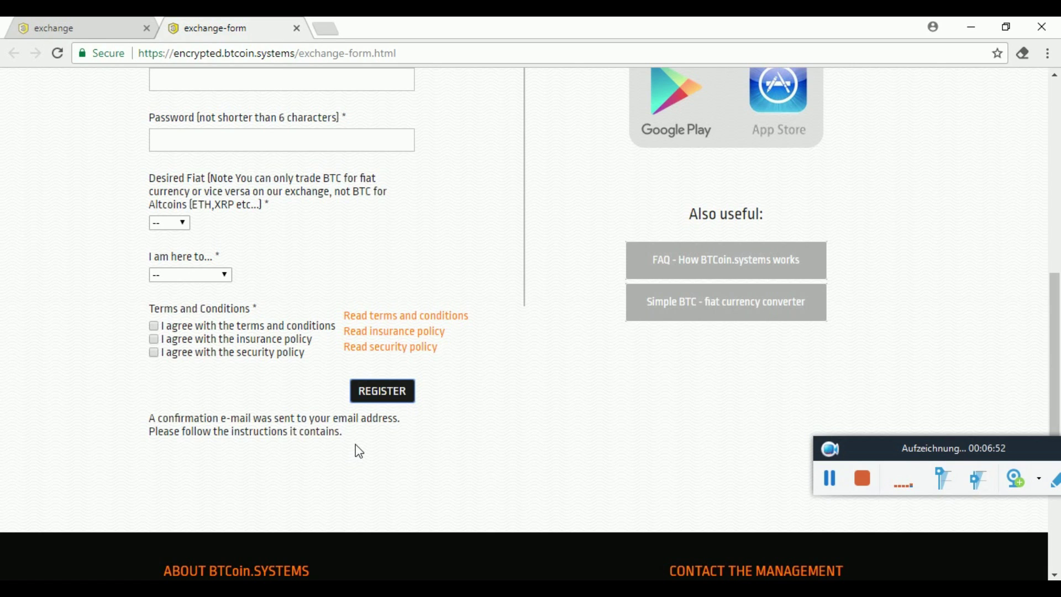
Open the BTCoin.systems welcome e-mail in ProtonMail and follow its account confirmation link.
mouse_move(360, 588)
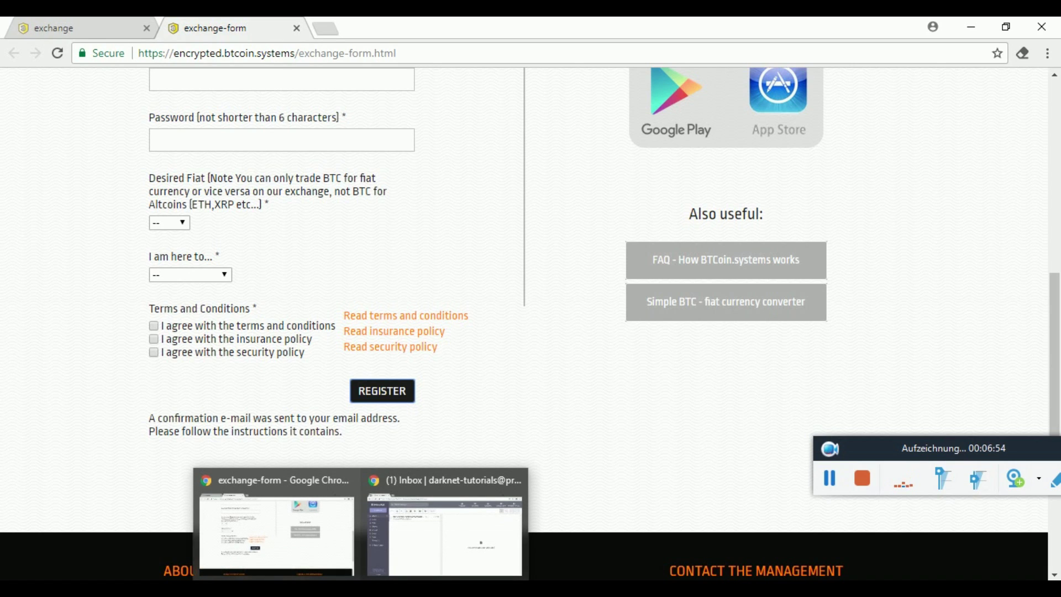
left_click(412, 543)
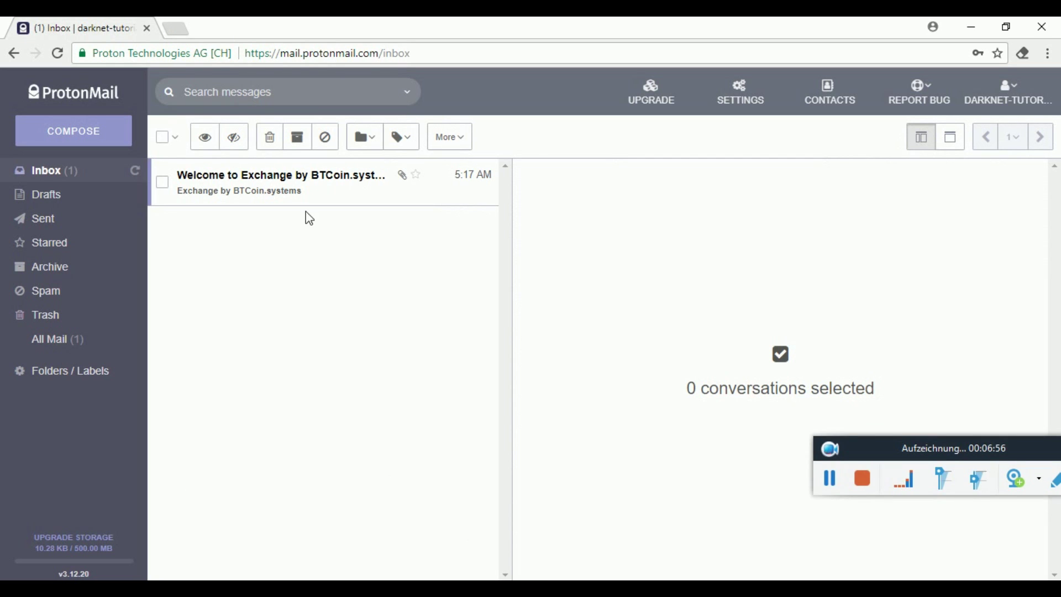
left_click(318, 192)
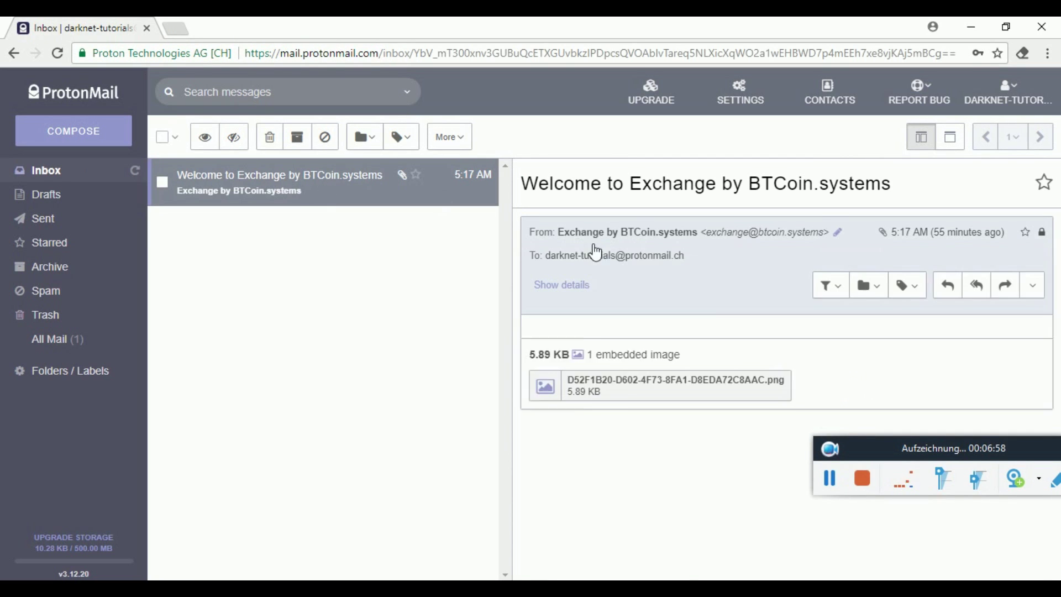
scroll(705, 307, "down", 2)
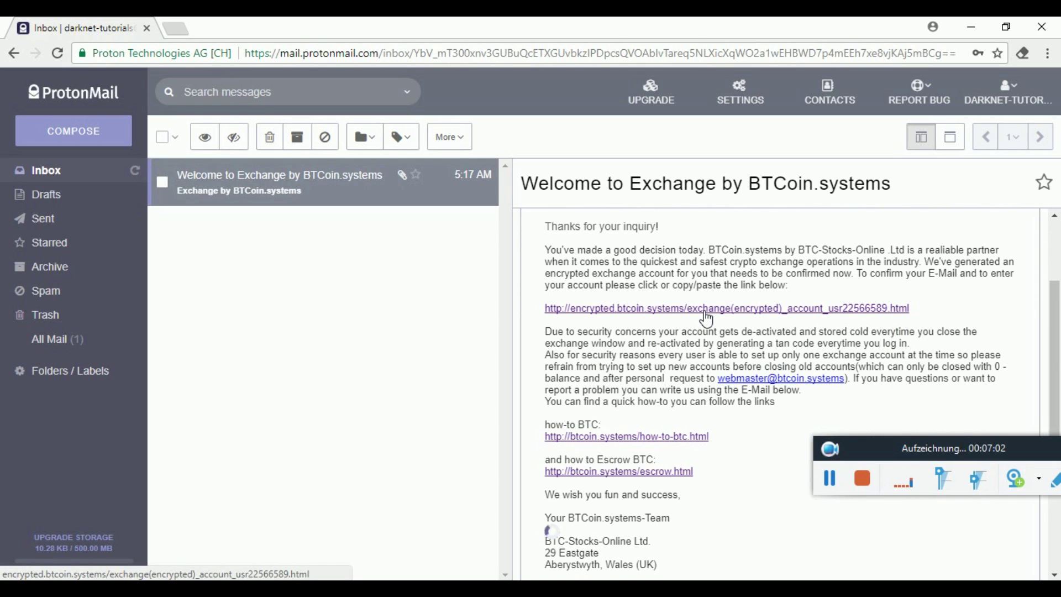
left_click(706, 312)
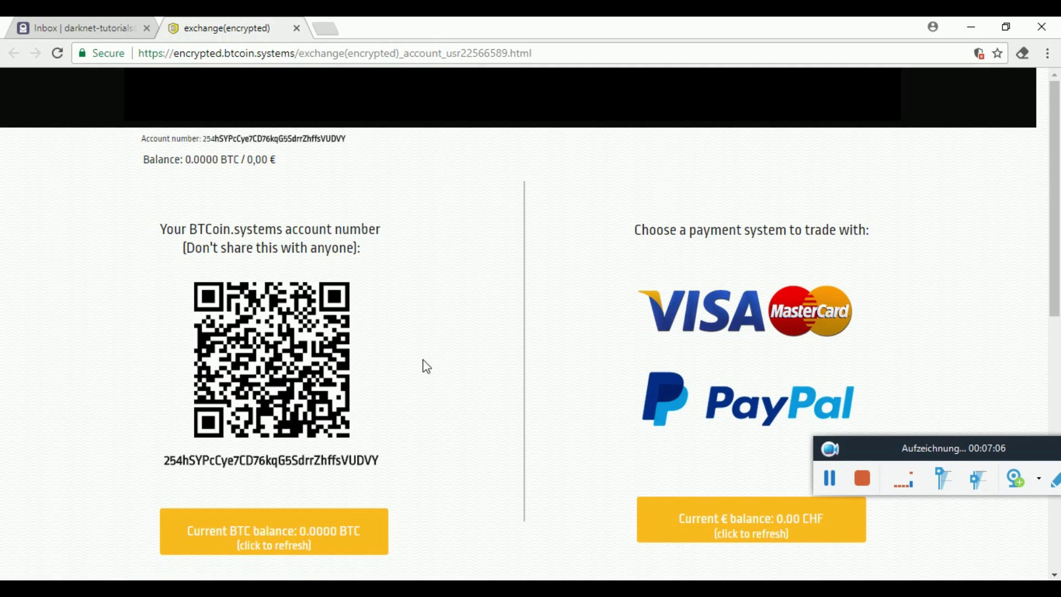
scroll(423, 360, "down", 3)
scroll(423, 360, "down", 3)
scroll(423, 360, "up", 1)
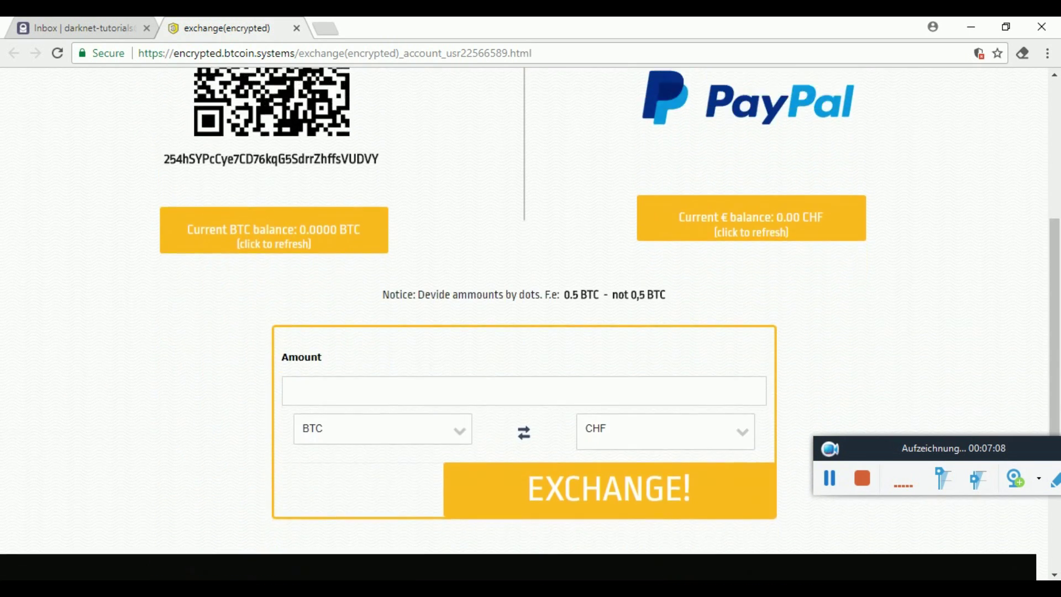
scroll(478, 327, "up", 5)
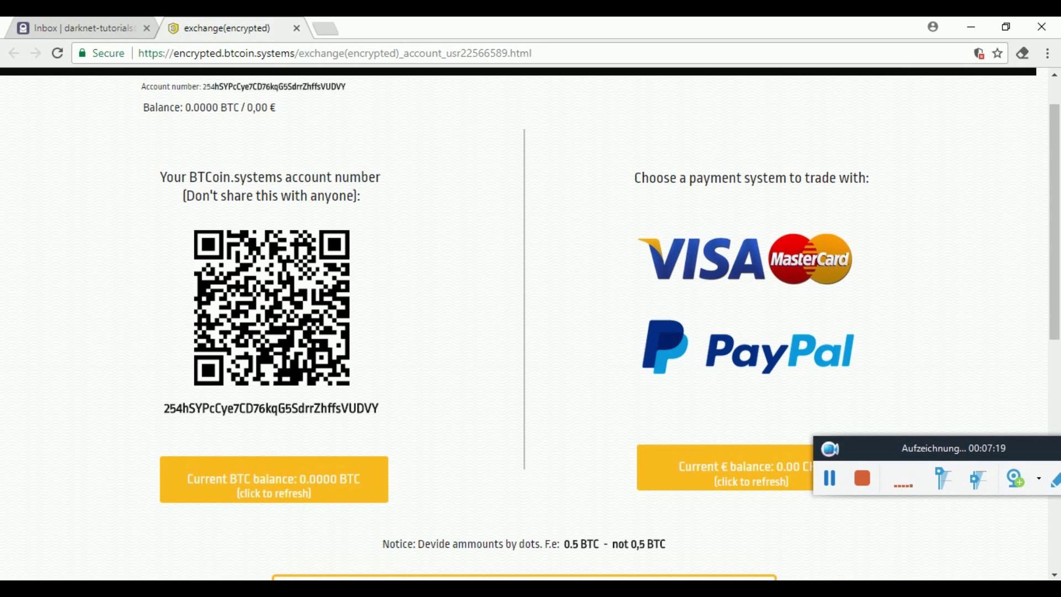
Switch back and forth between the registration form and exchange landing page tabs.
mouse_move(361, 589)
left_click(298, 561)
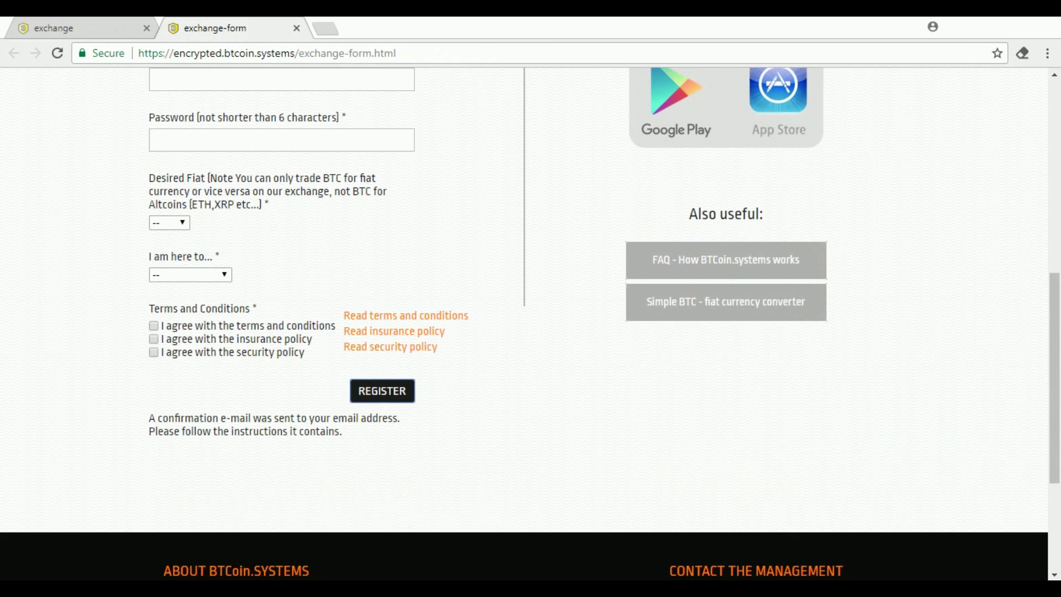
left_click(121, 25)
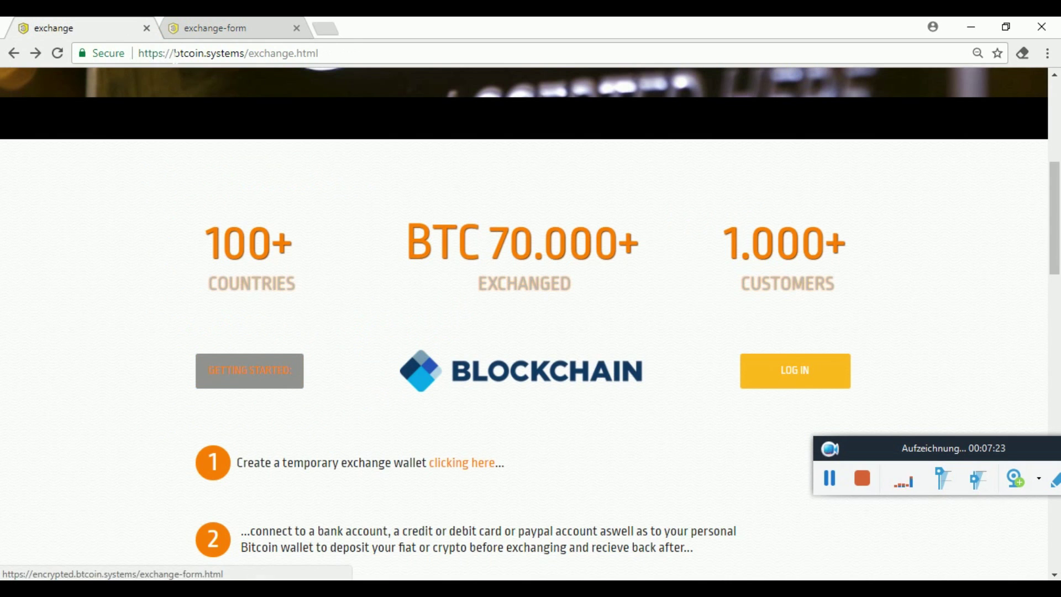
left_click(270, 20)
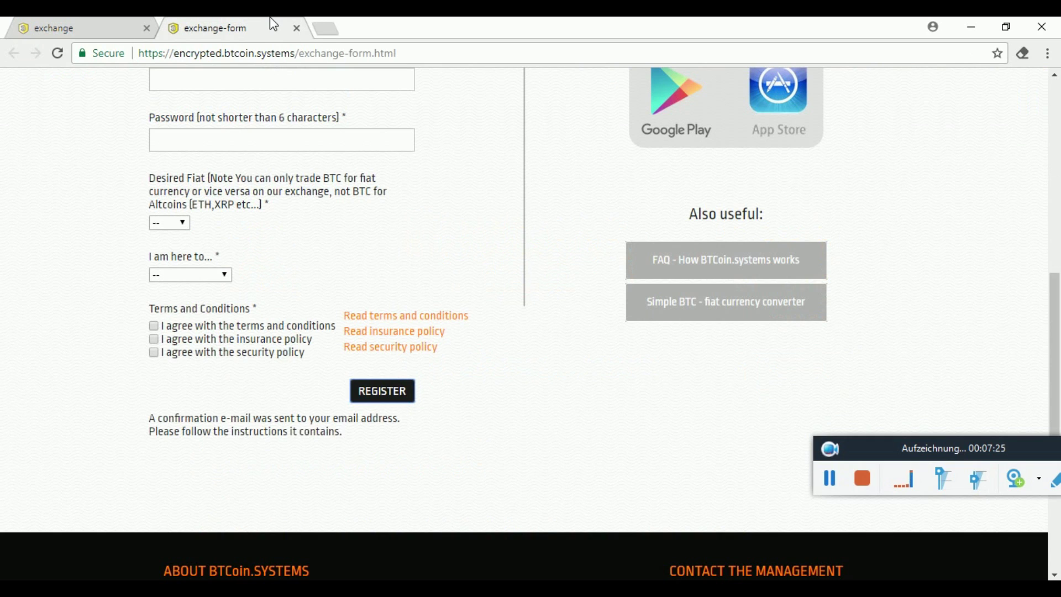
left_click(101, 18)
left_click(181, 20)
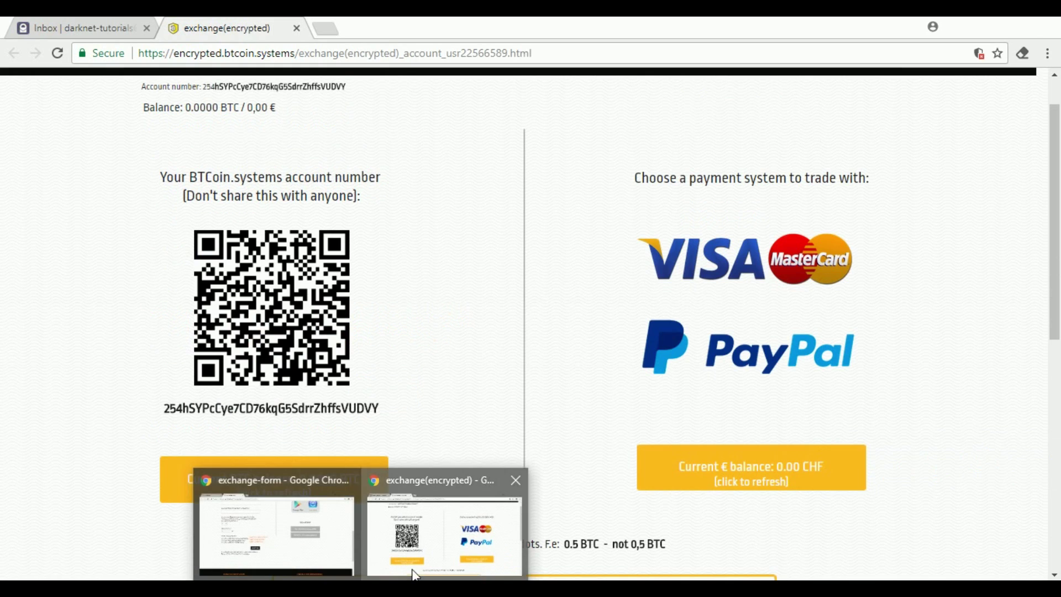
Return to the exchange account window, check its secure connection details, and scroll to the account number.
left_click(415, 569)
left_click(110, 62)
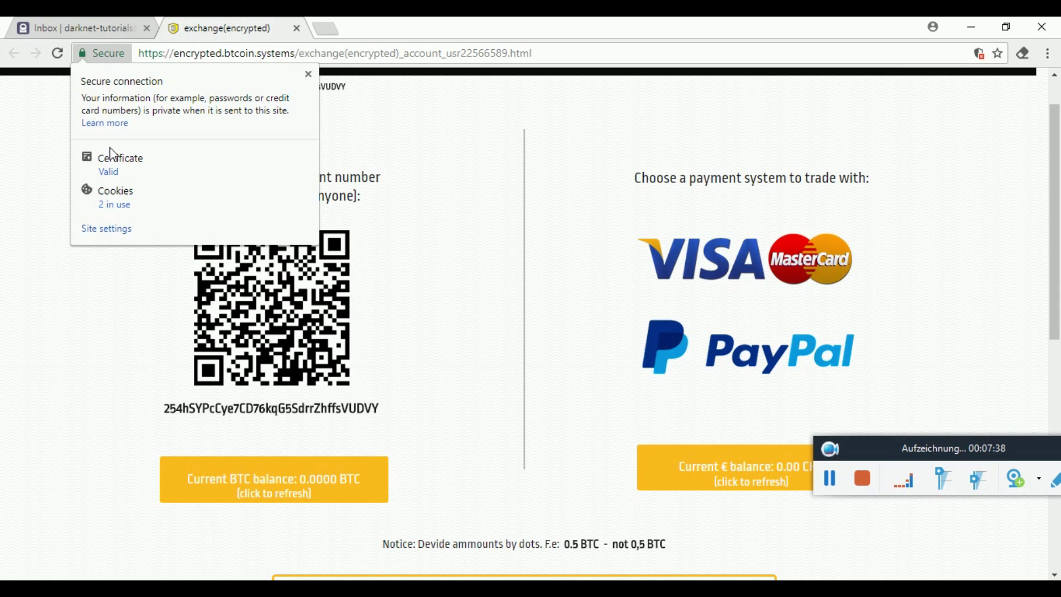
left_click(58, 190)
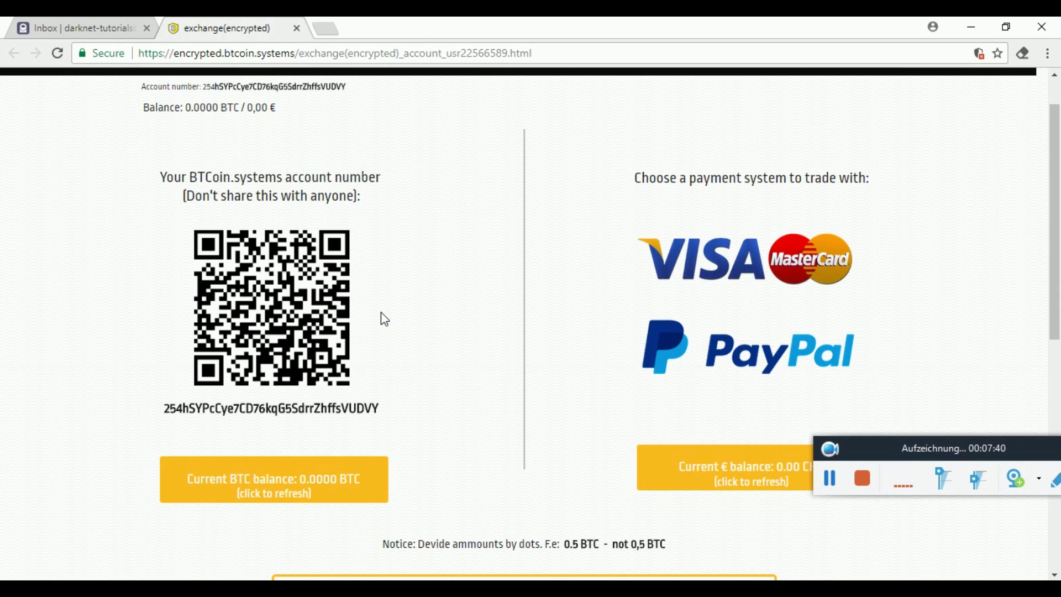
scroll(380, 316, "down", 3)
scroll(382, 317, "down", 3)
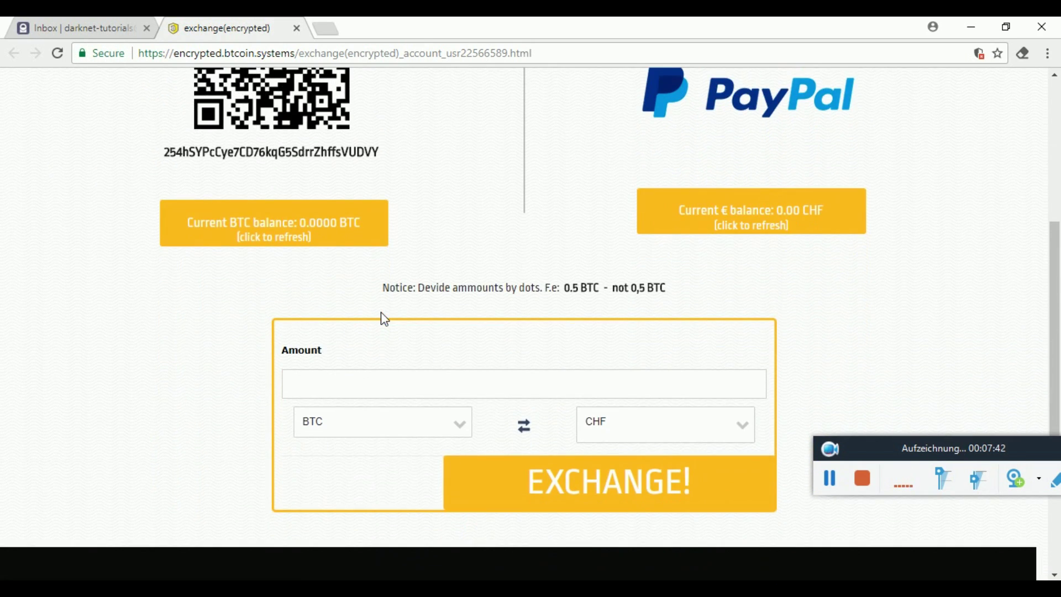
scroll(662, 267, "up", 3)
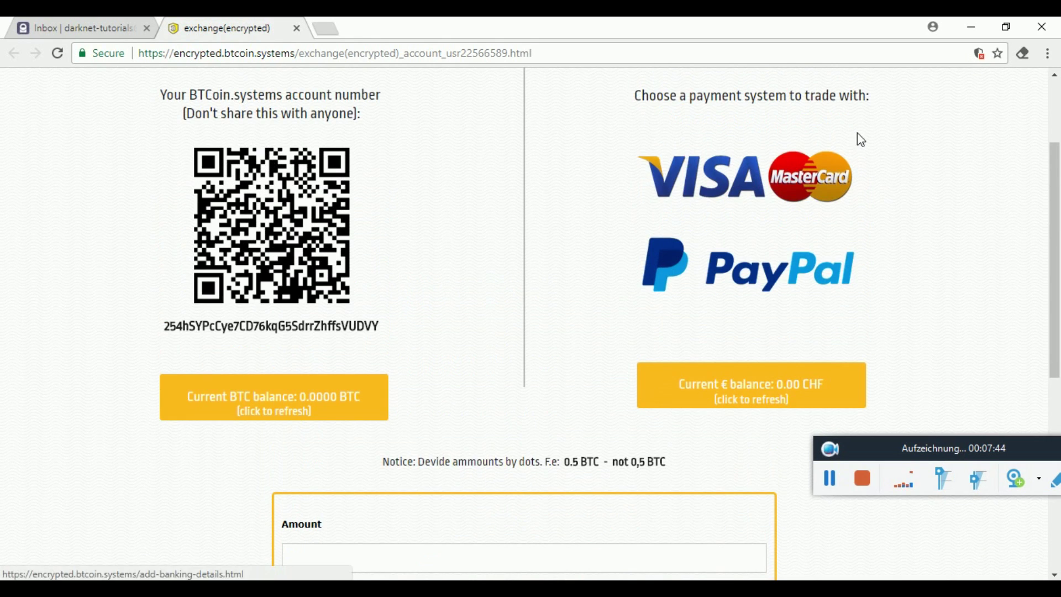
left_click(826, 174)
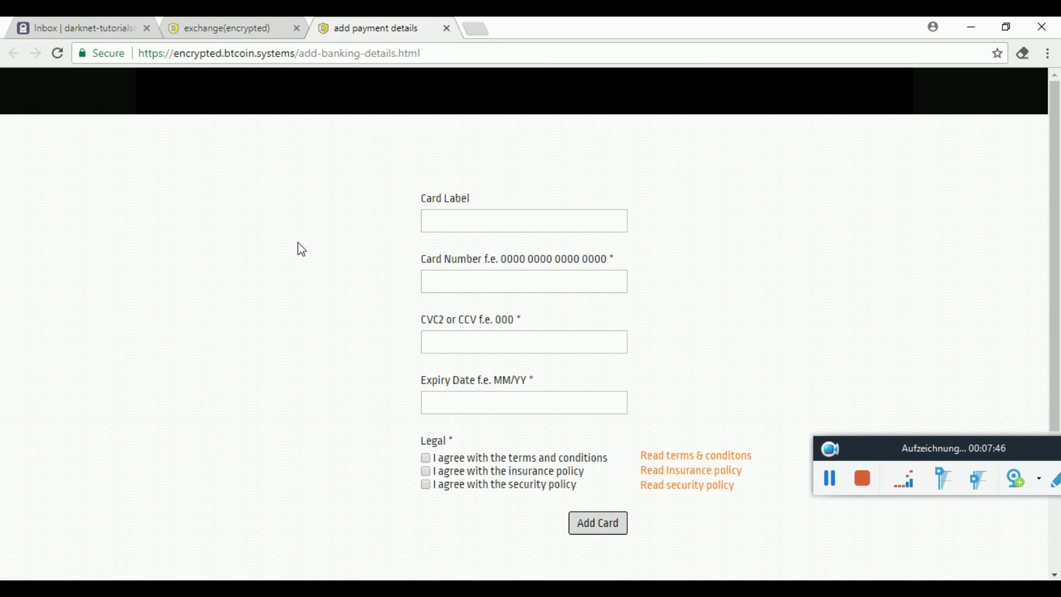
left_click(448, 29)
scroll(466, 174, "up", 3)
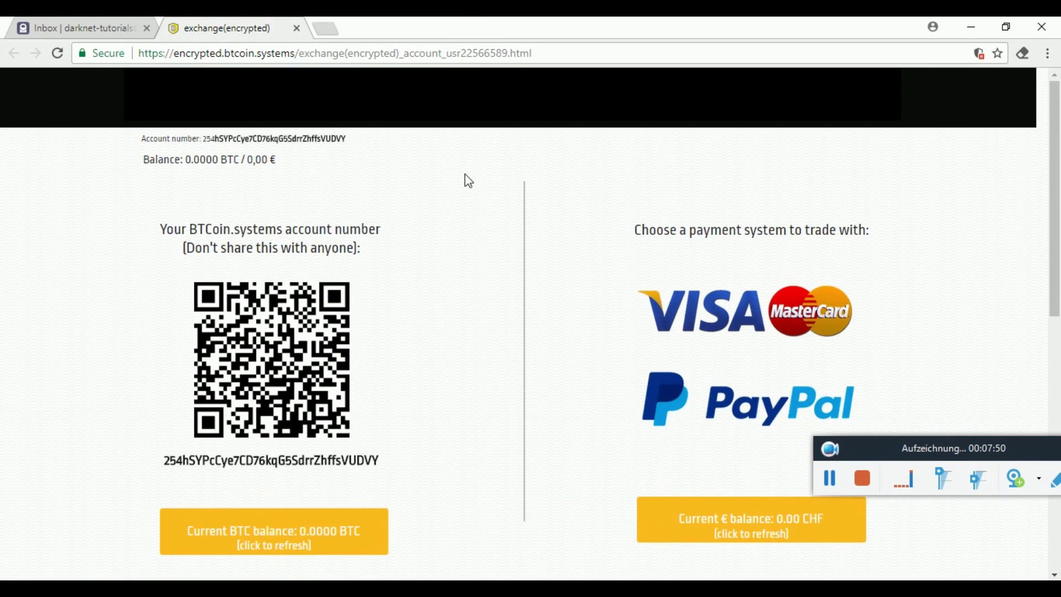
scroll(467, 178, "down", 3)
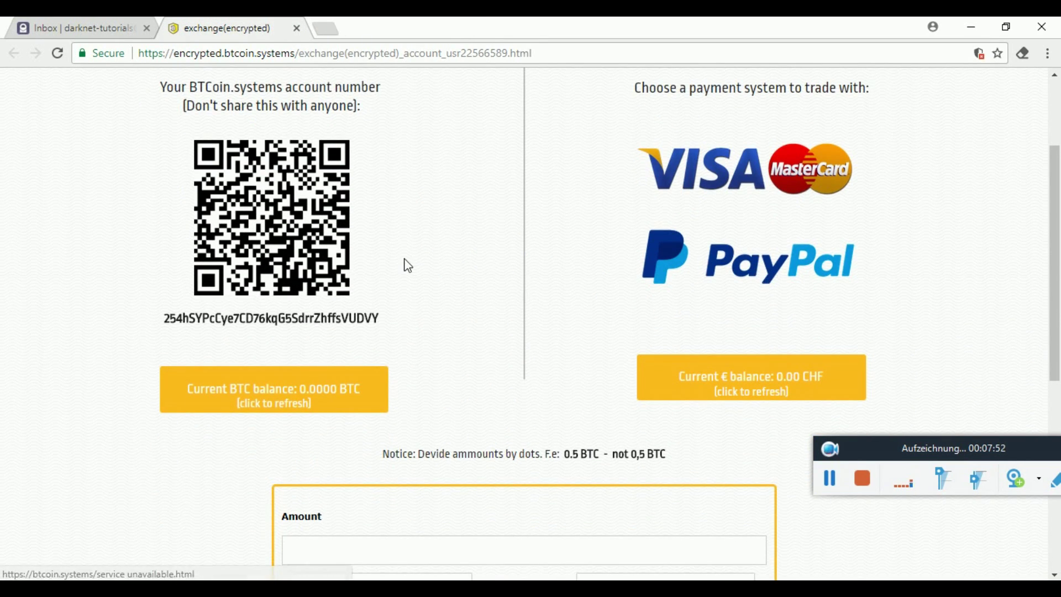
scroll(408, 266, "down", 1)
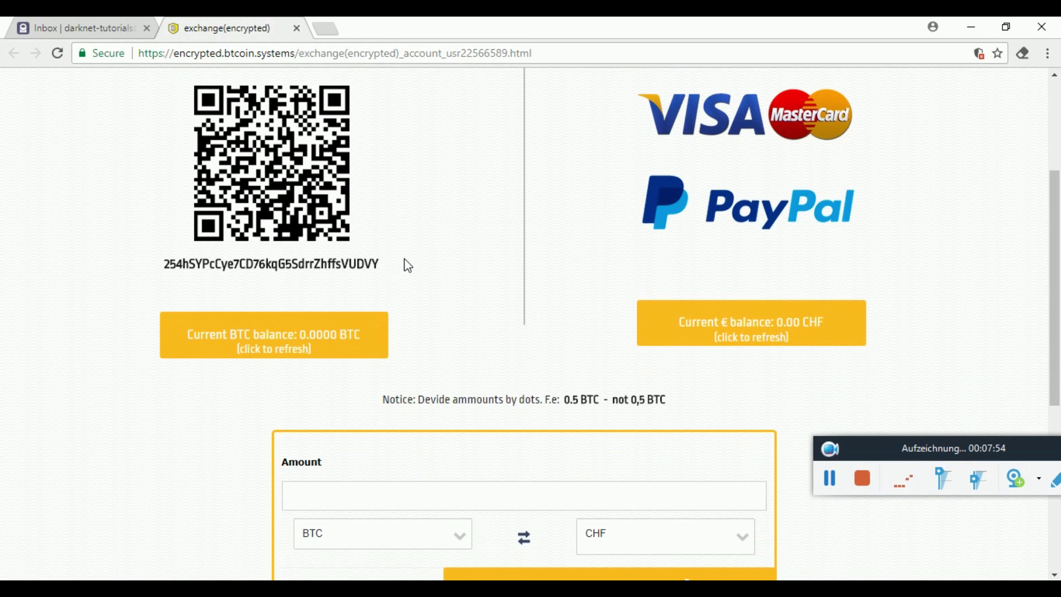
left_click(319, 321)
scroll(86, 185, "up", 4)
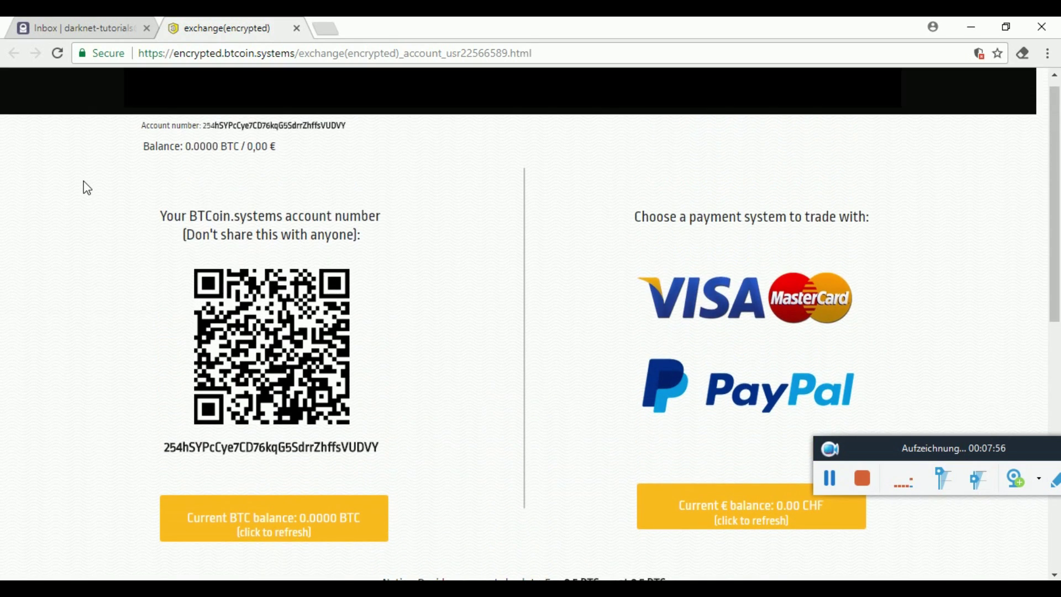
scroll(509, 273, "down", 2)
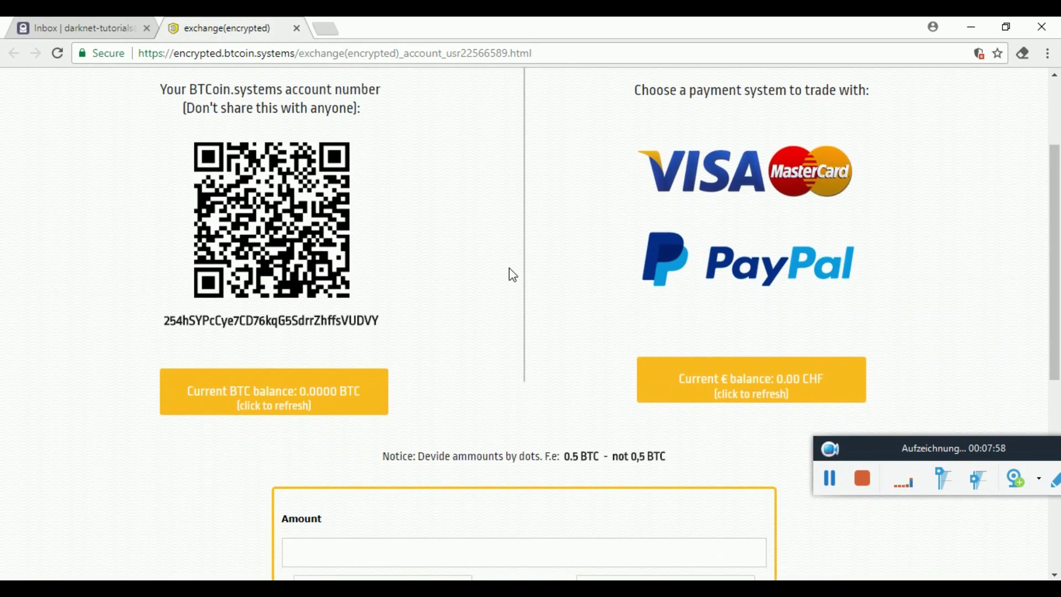
left_click(832, 480)
left_click(833, 479)
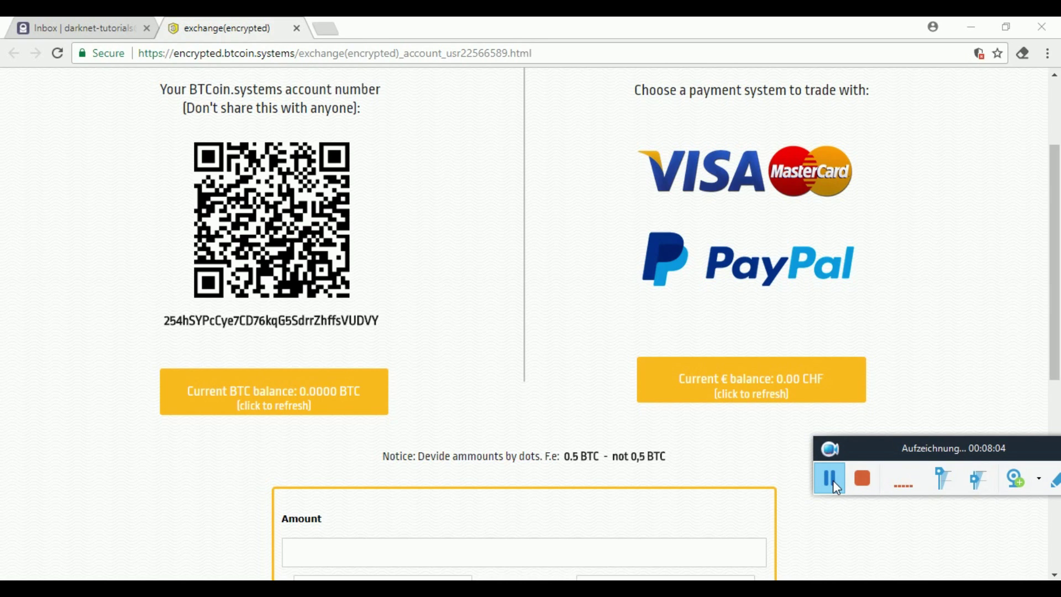
left_click(265, 241)
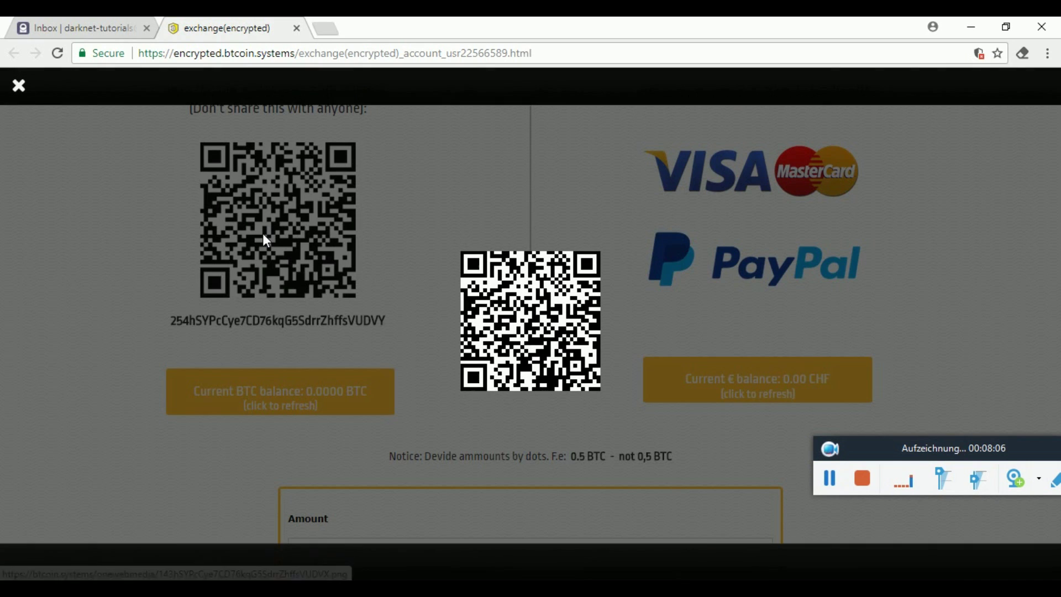
left_click(73, 242)
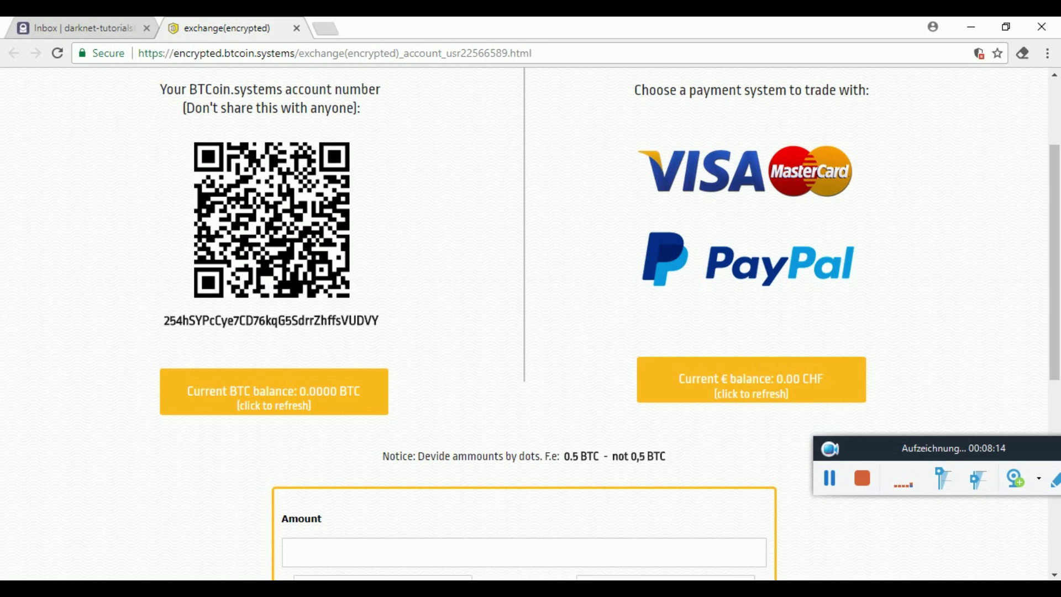
left_click(302, 398)
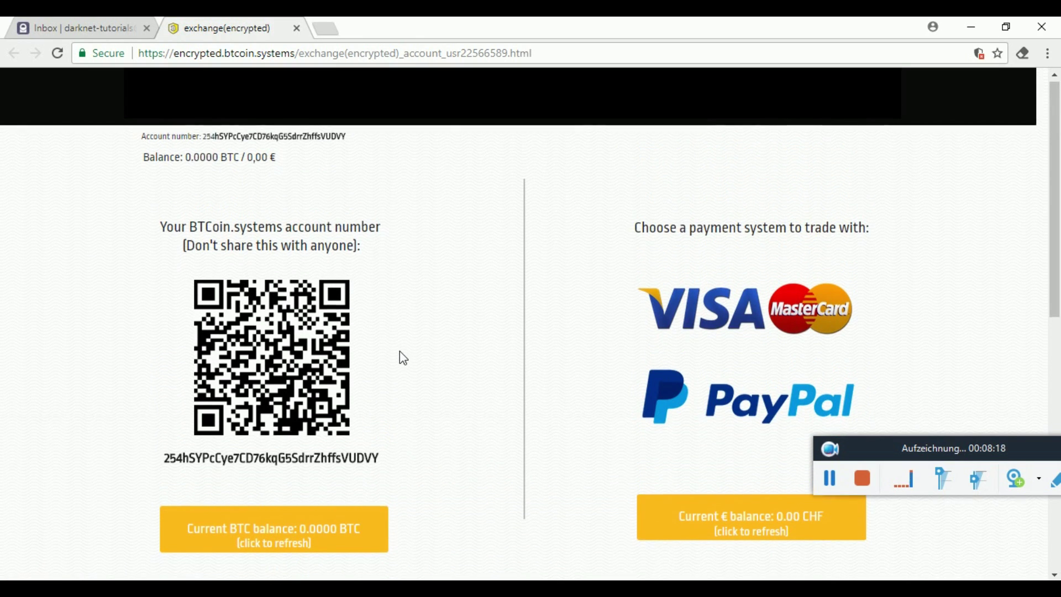
scroll(400, 354, "down", 2)
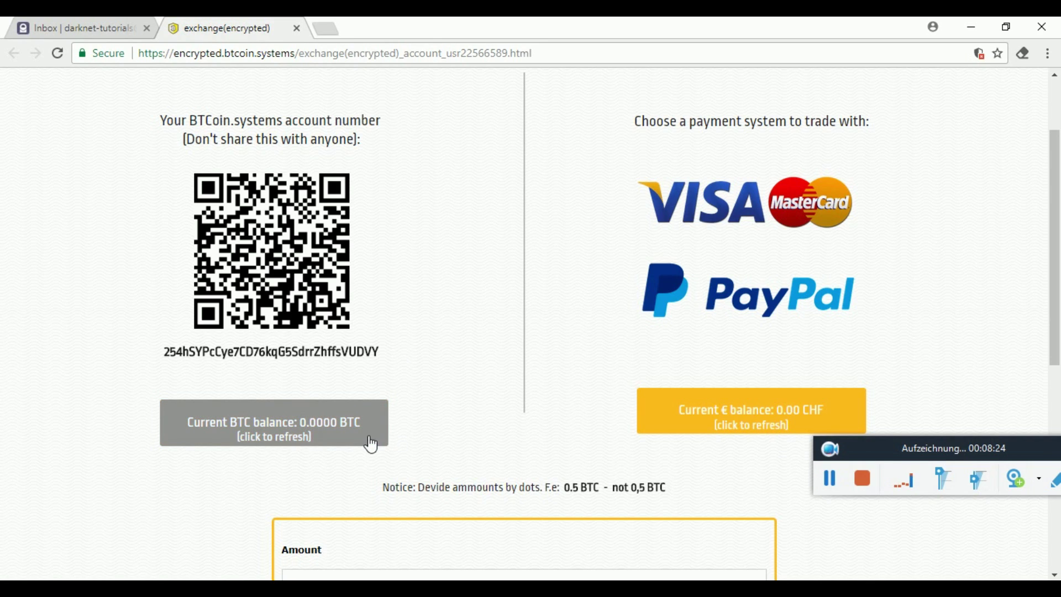
Refresh the BTC balance to 0.8000 BTC and scroll down to the exchange form.
left_click(312, 439)
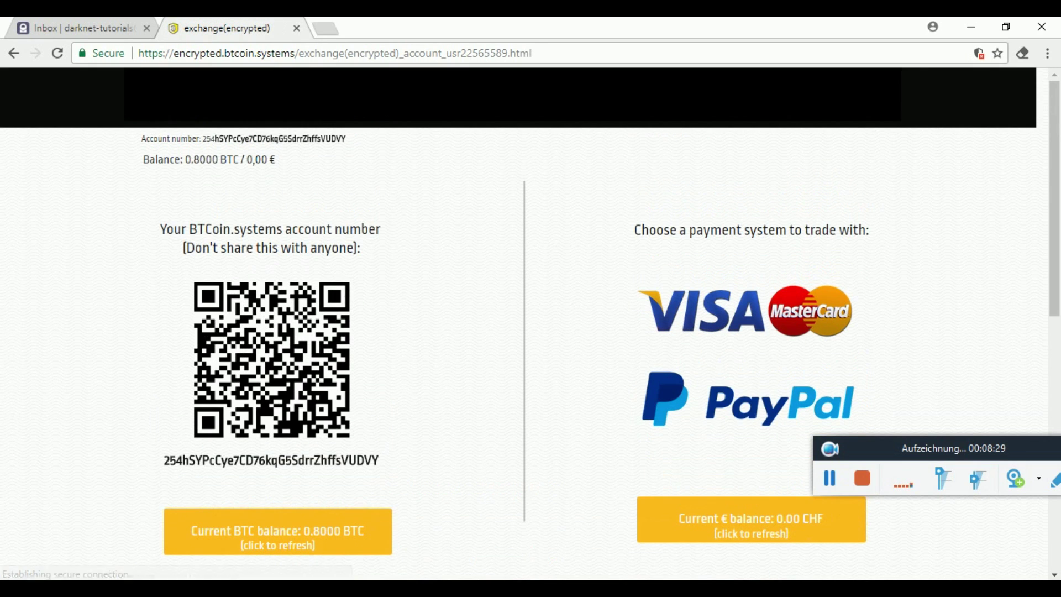
scroll(310, 442, "down", 4)
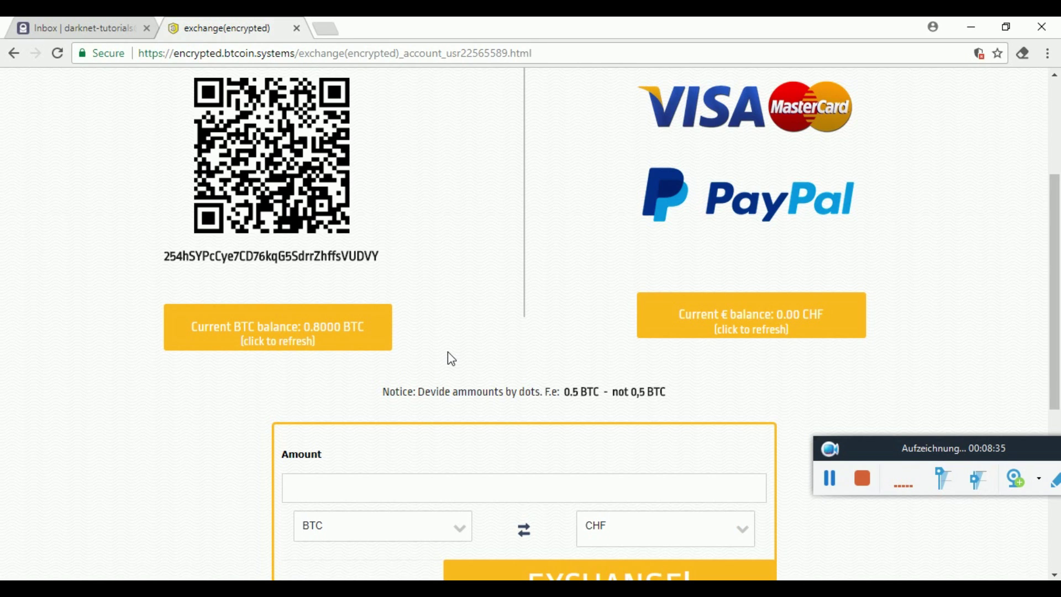
scroll(119, 394, "down", 4)
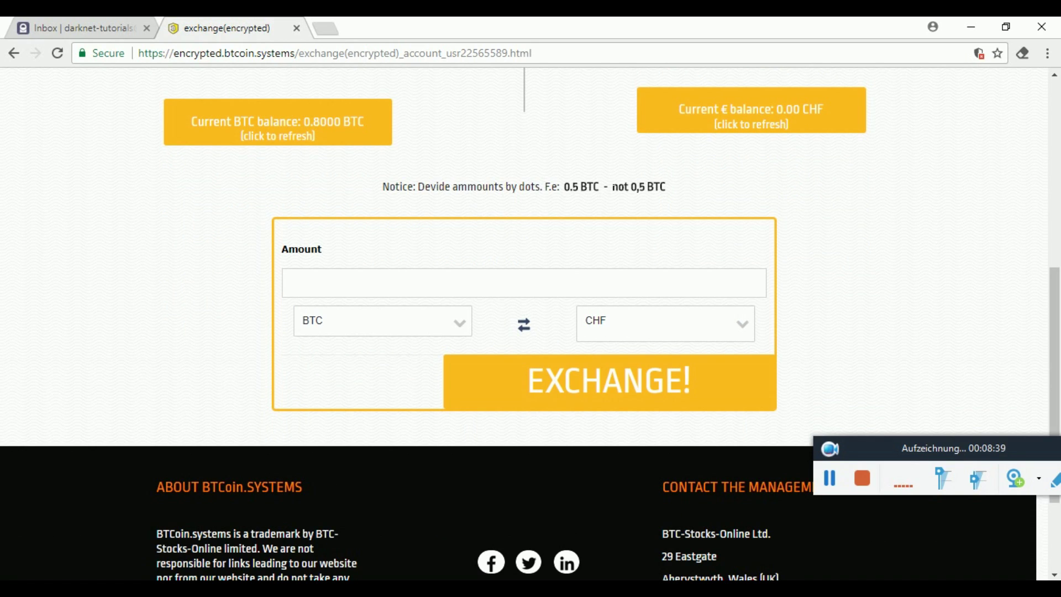
Enter 0.80 BTC in the Amount field, refreshing the BTC balance once more.
left_click(512, 283)
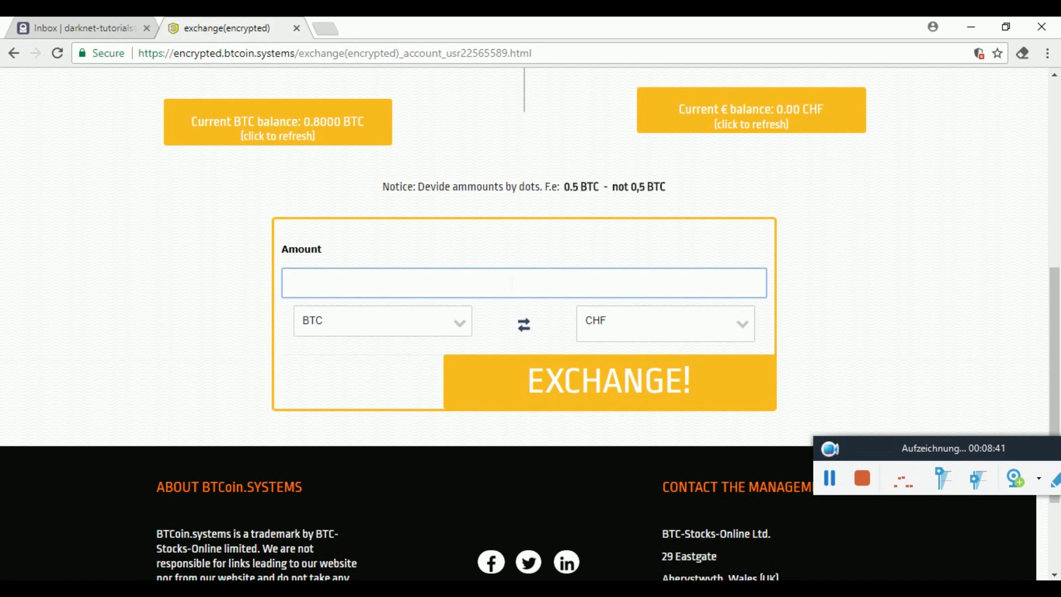
type("0.8")
left_click(355, 142)
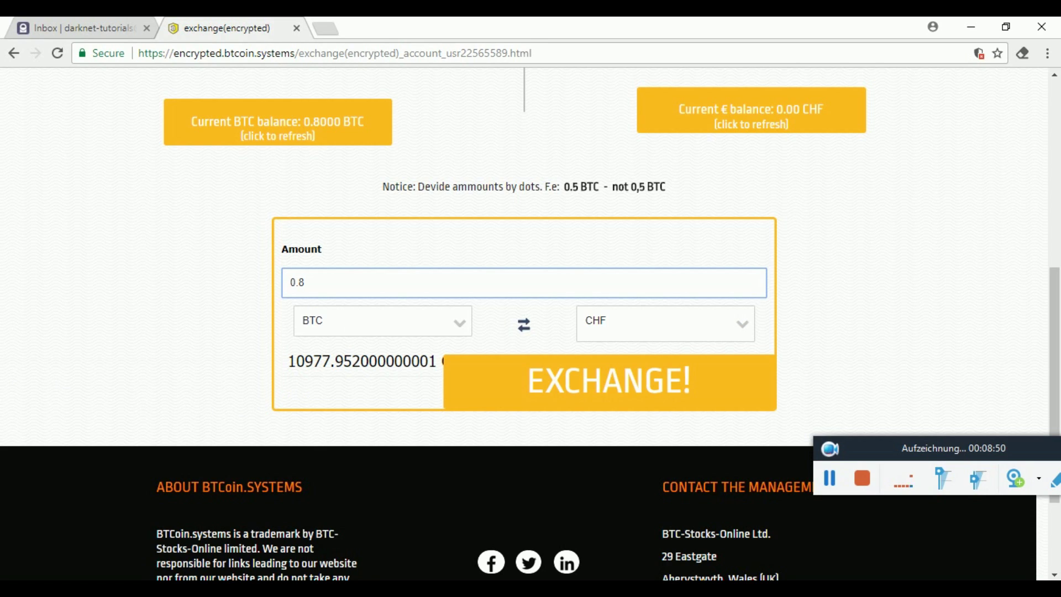
type("0")
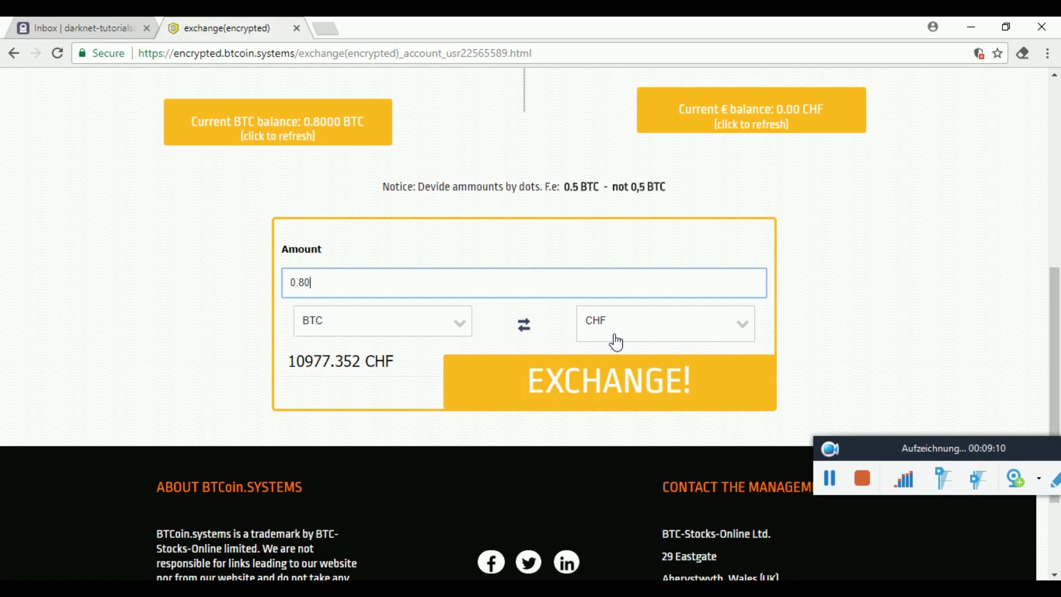
Change the exchange target from CHF to EUR, quoting 9302 EUR for 0.80 BTC, and submit the exchange.
left_click(617, 342)
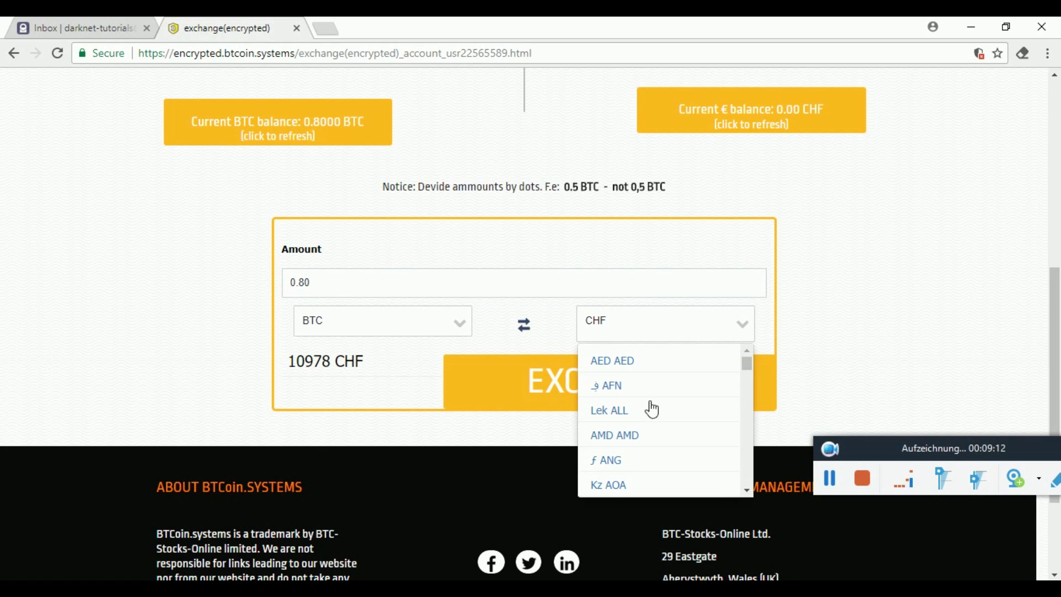
scroll(655, 422, "down", 3)
key("ctrl+minus")
key("ctrl+minus")
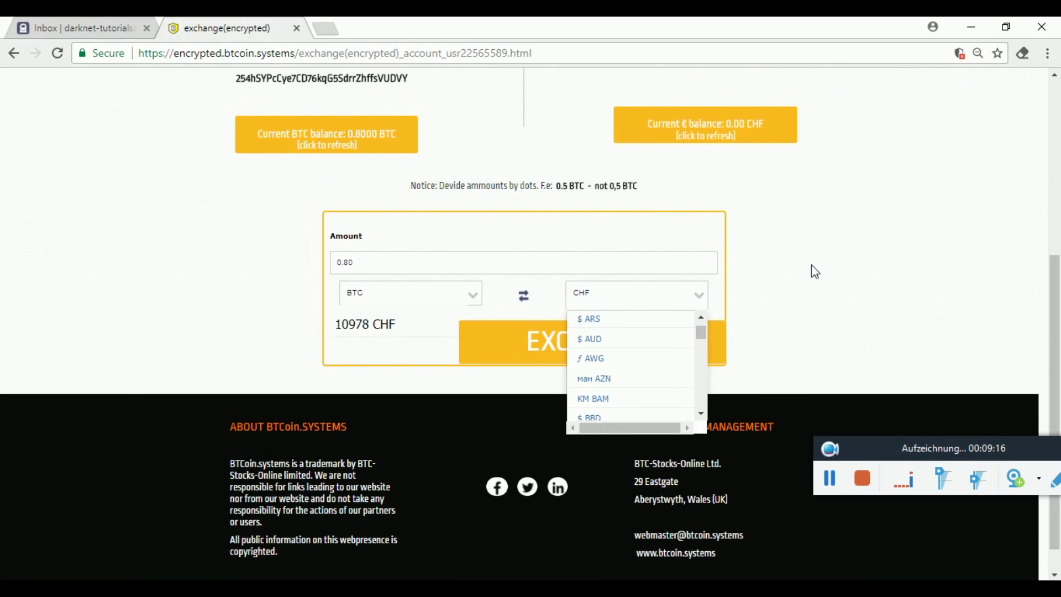
key("ctrl+0")
left_click(703, 367)
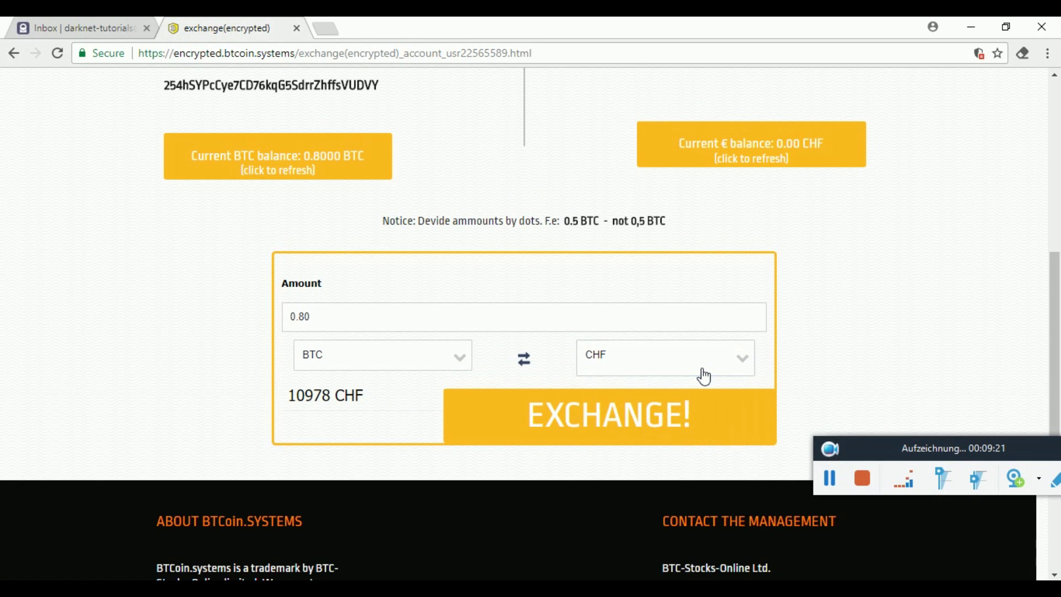
left_click(754, 369)
left_click_drag(747, 397, 746, 430)
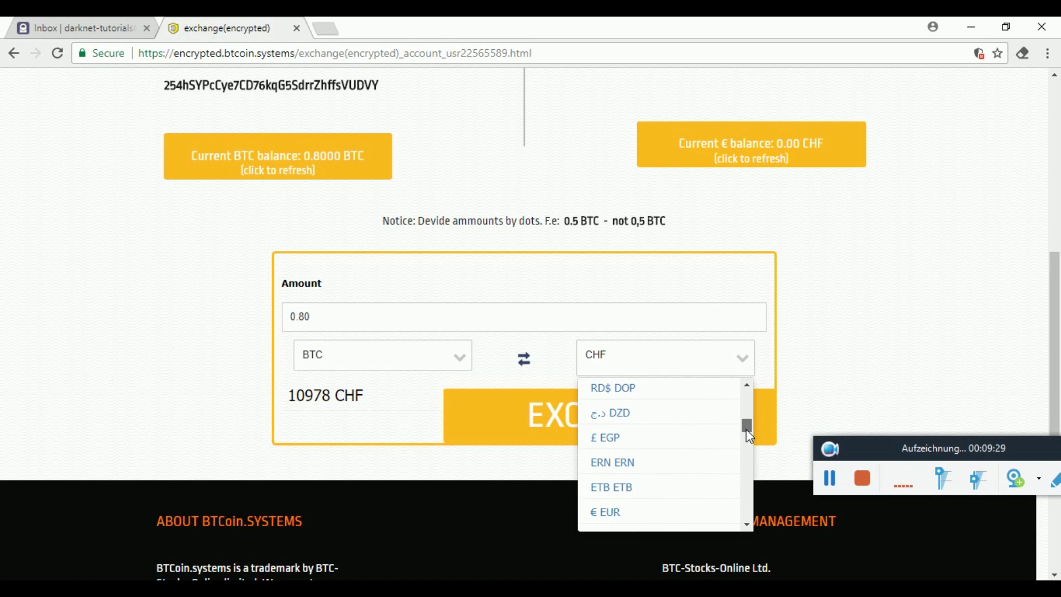
left_click(625, 510)
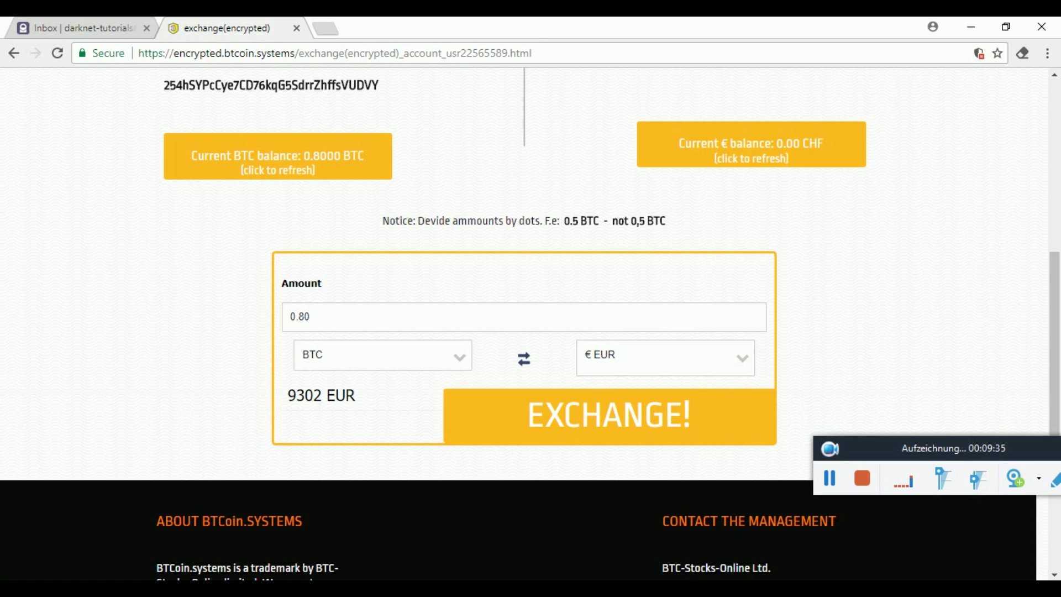
left_click(643, 435)
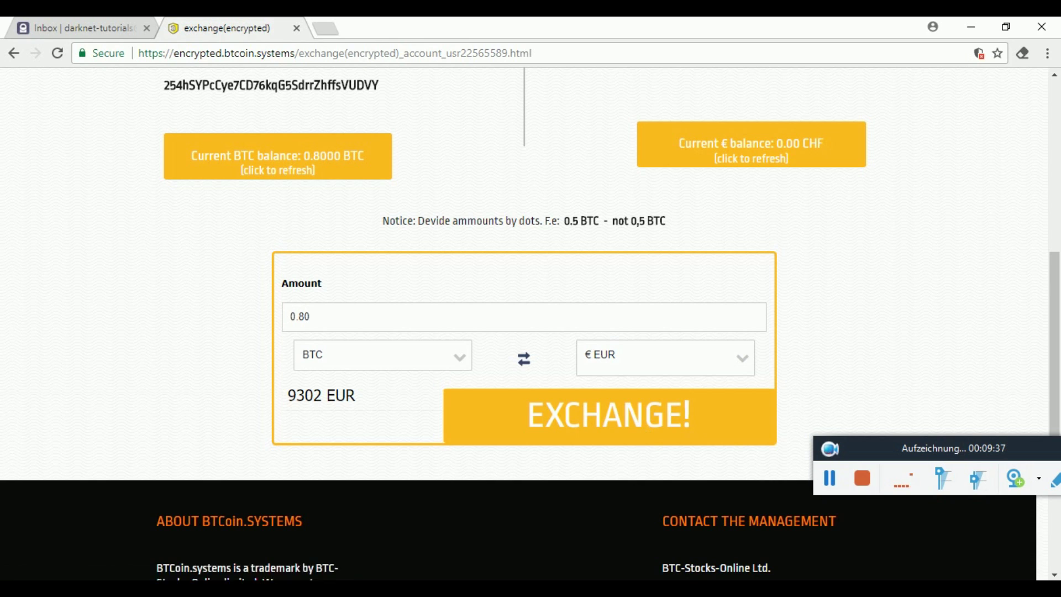
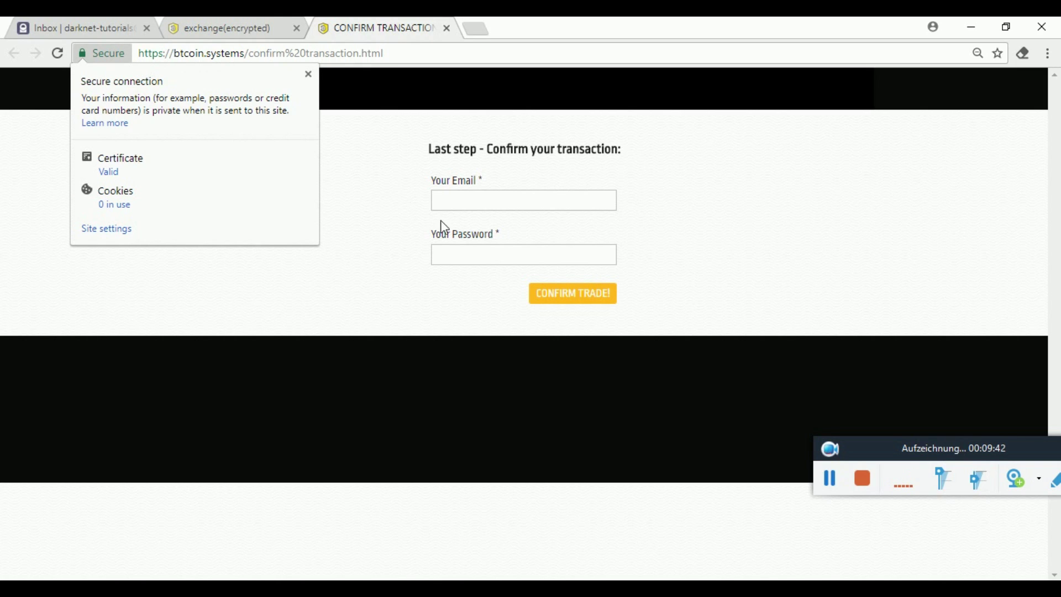
Close the Secure site-info popup covering the 'Confirm your transaction' email and password form.
left_click(388, 226)
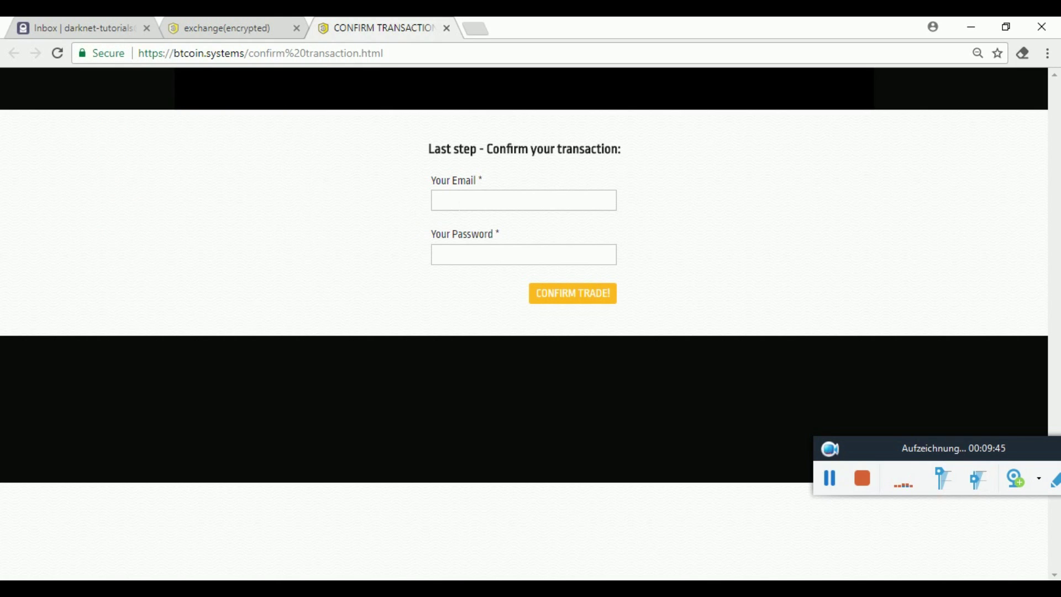
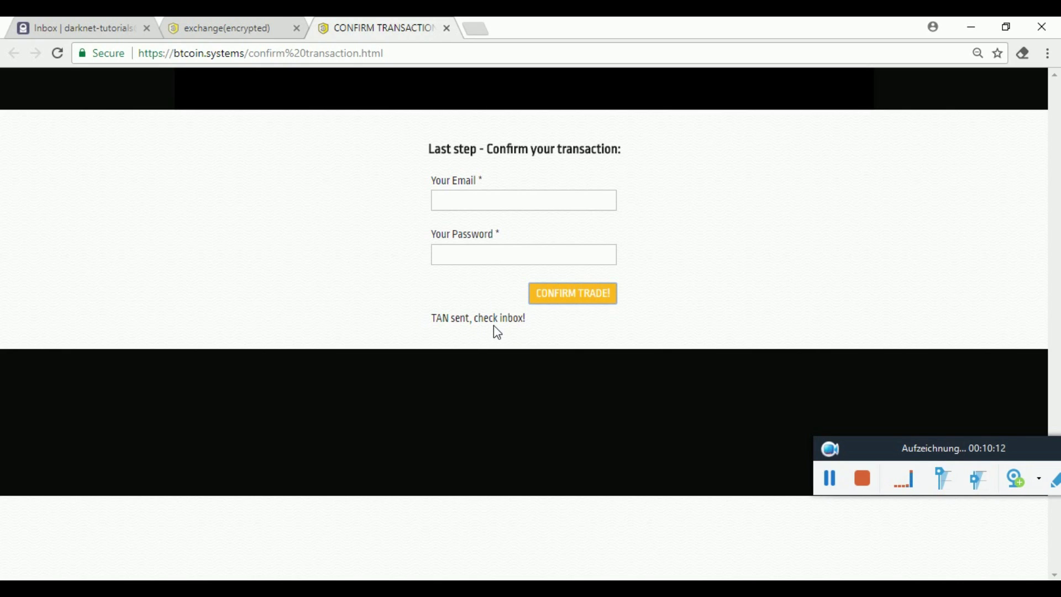
Close the Confirm Transaction page and refresh the euro balance so the account shows 0.8000 BTC.
left_click(448, 28)
scroll(122, 320, "up", 5)
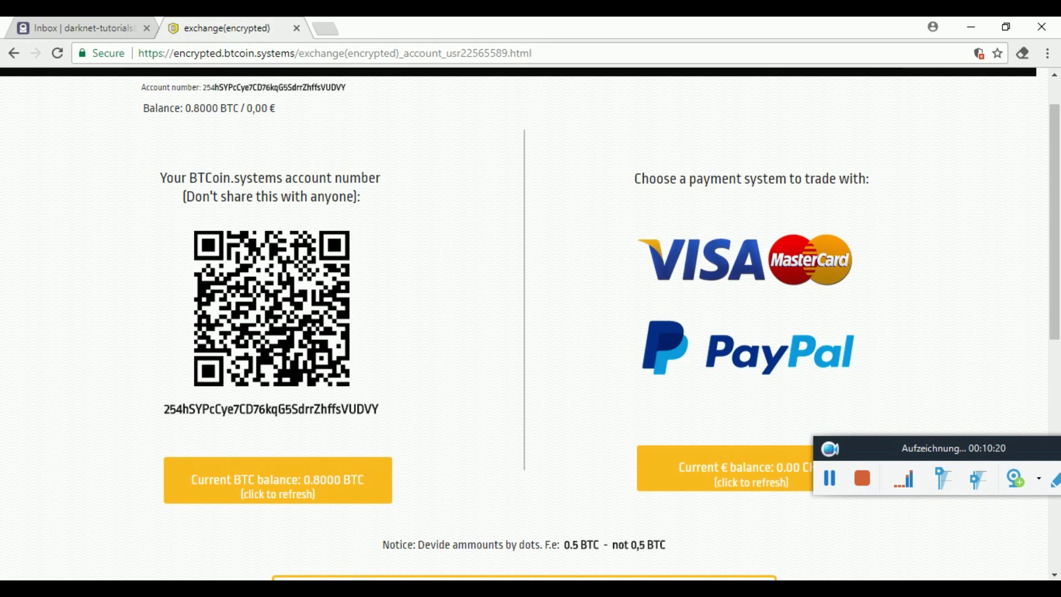
scroll(614, 475, "down", 2)
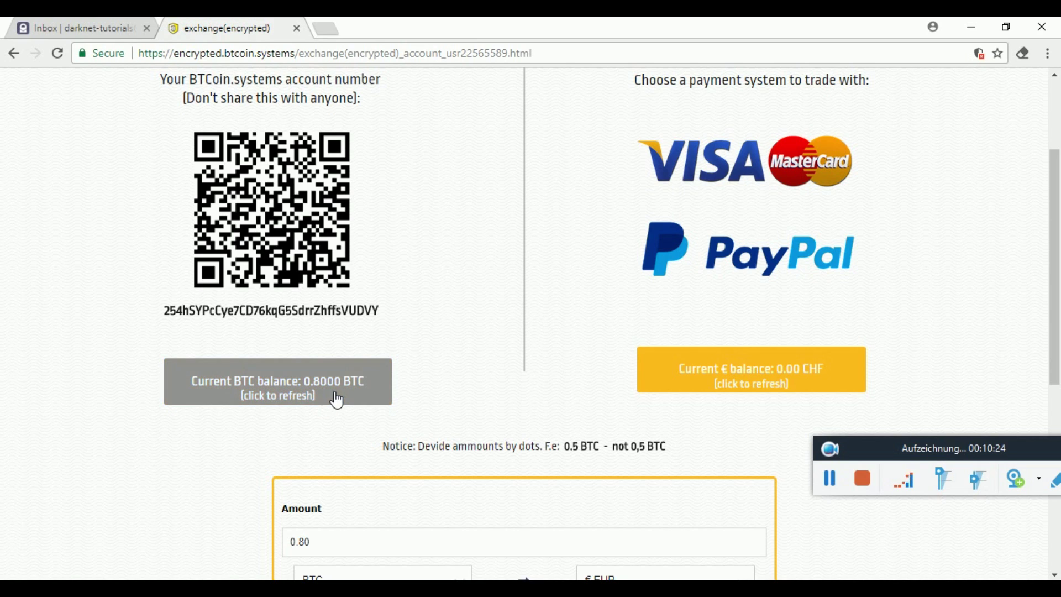
left_click(790, 382)
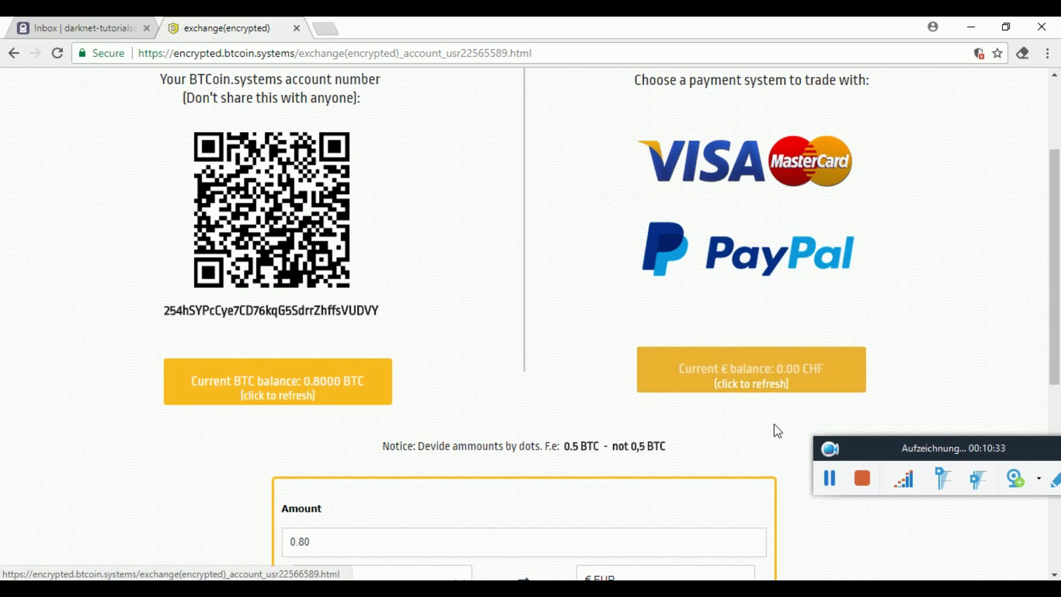
scroll(761, 446, "up", 1)
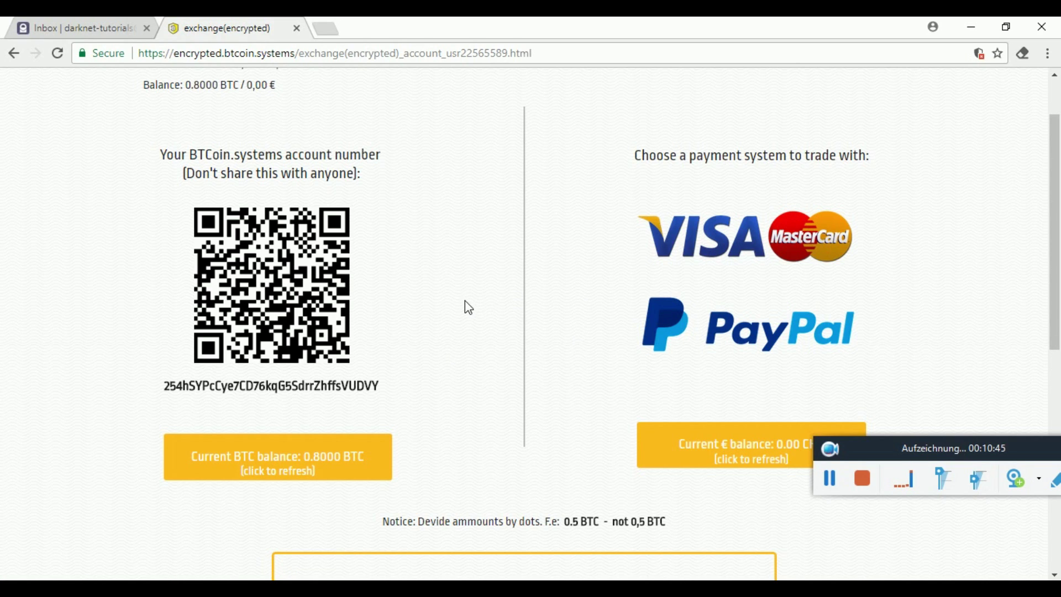
Erase the 0.80 amount in the exchange form and set the conversion to EUR into BTC.
scroll(469, 308, "down", 4)
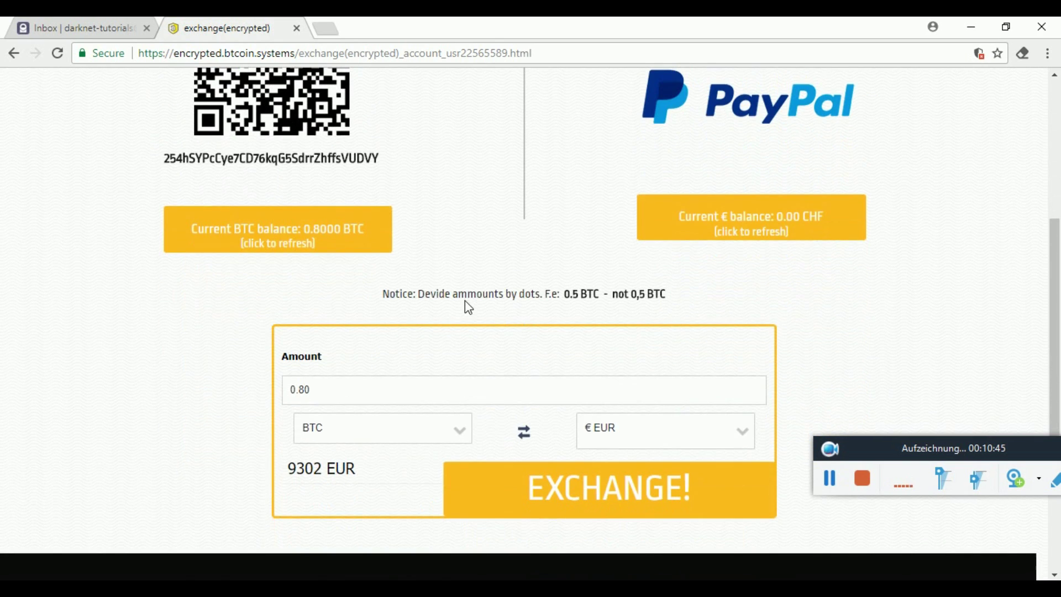
left_click(525, 433)
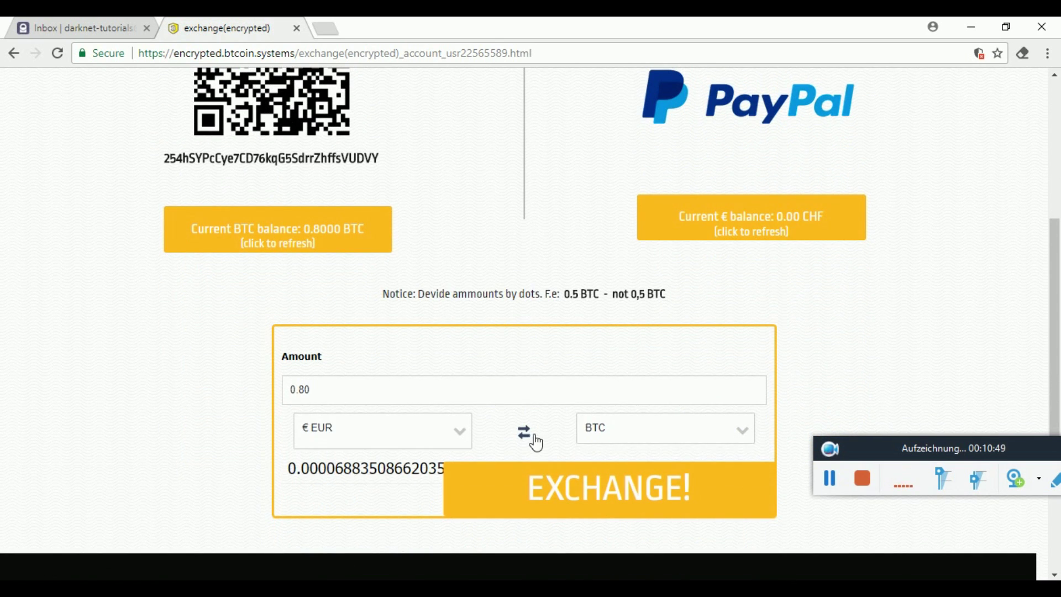
left_click(410, 393)
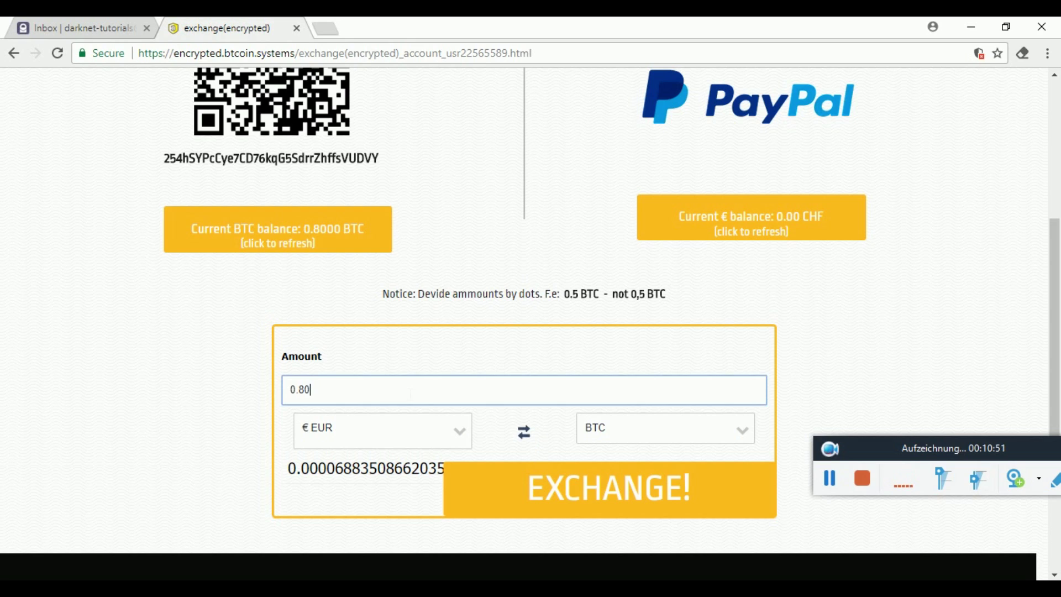
key("BackSpace")
key("BackSpace")
key("BackSpace")
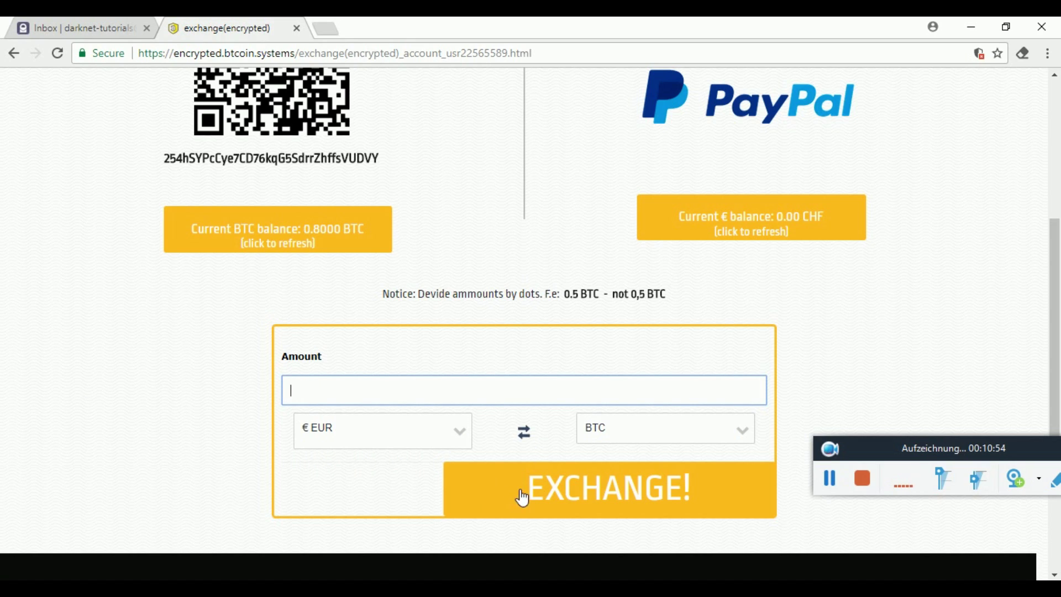
left_click(532, 436)
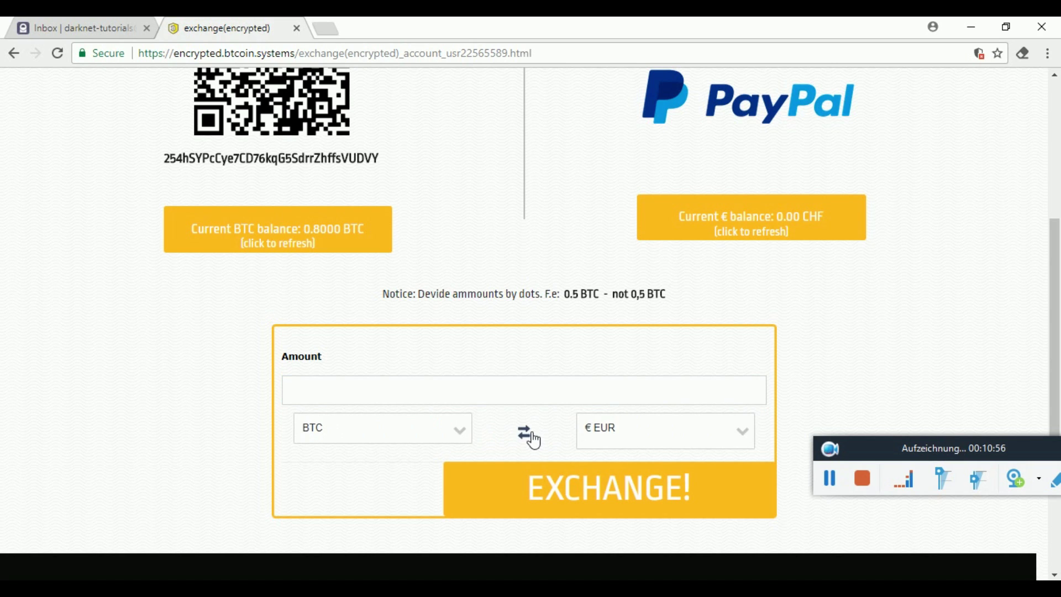
left_click(532, 437)
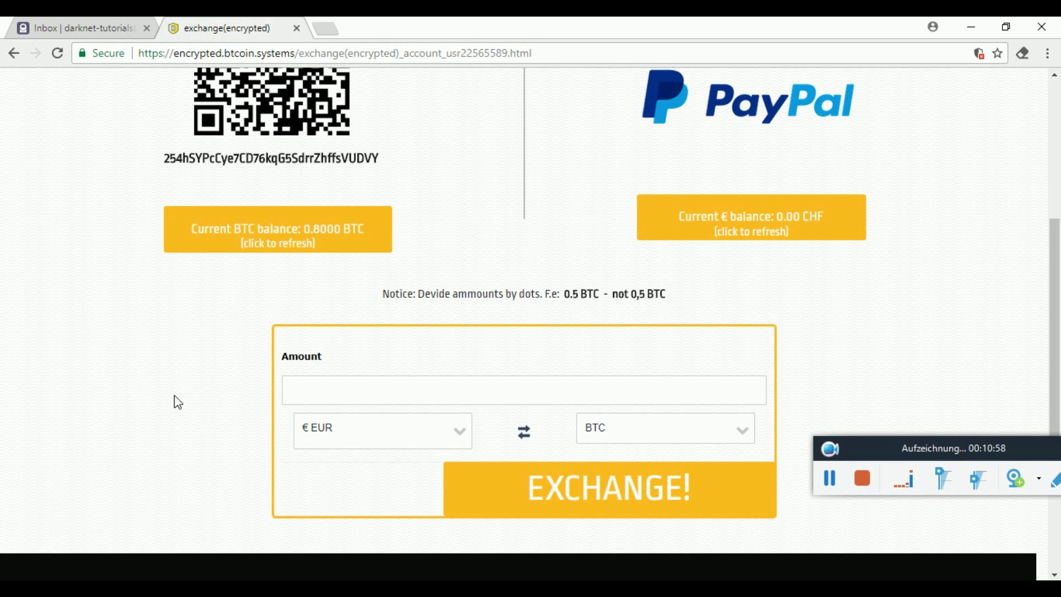
scroll(214, 387, "up", 3)
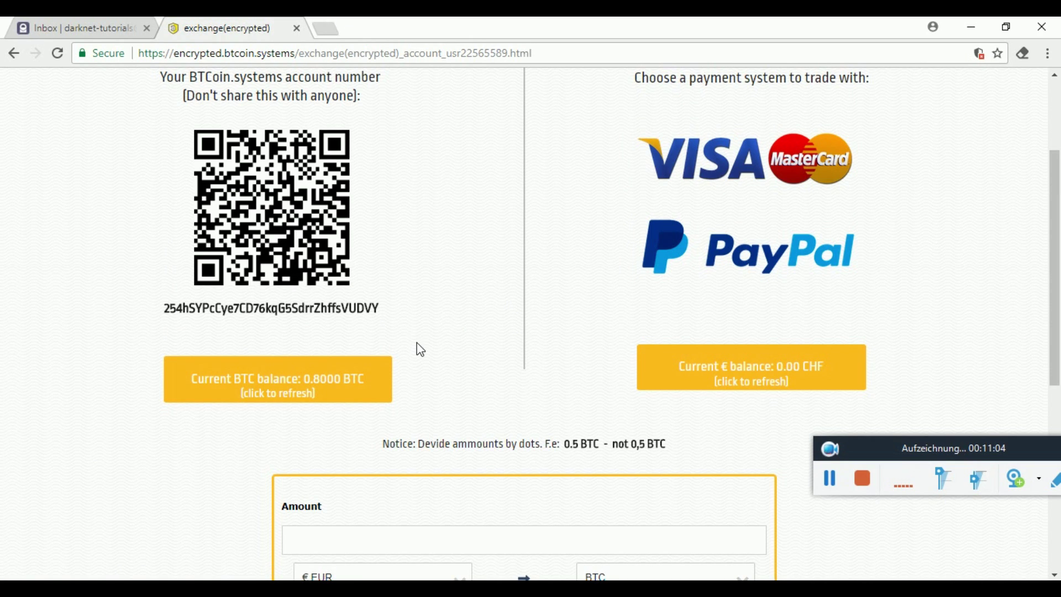
scroll(419, 349, "up", 2)
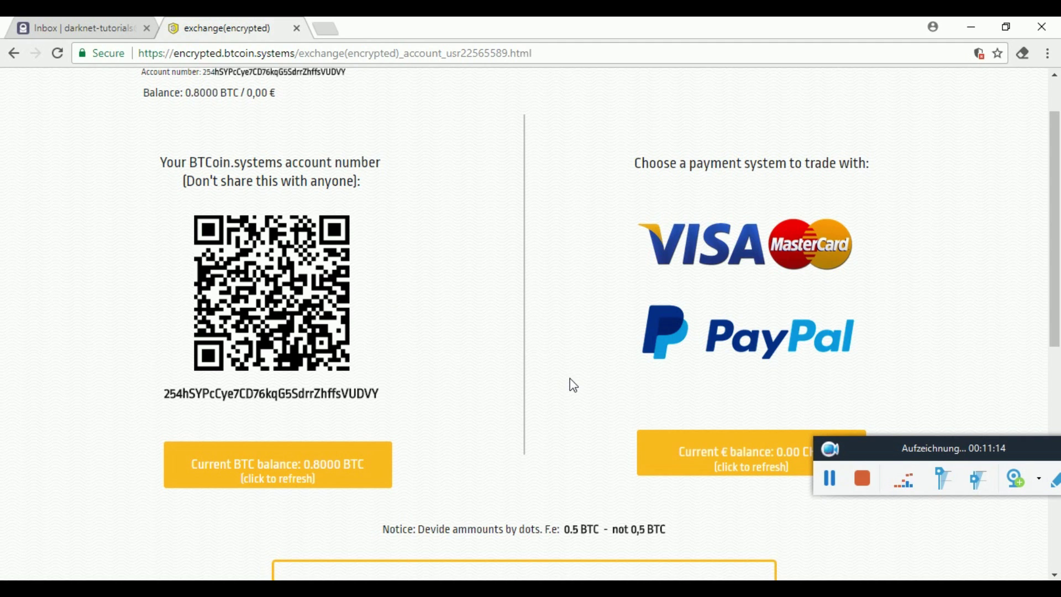
scroll(574, 385, "down", 3)
scroll(574, 385, "up", 2)
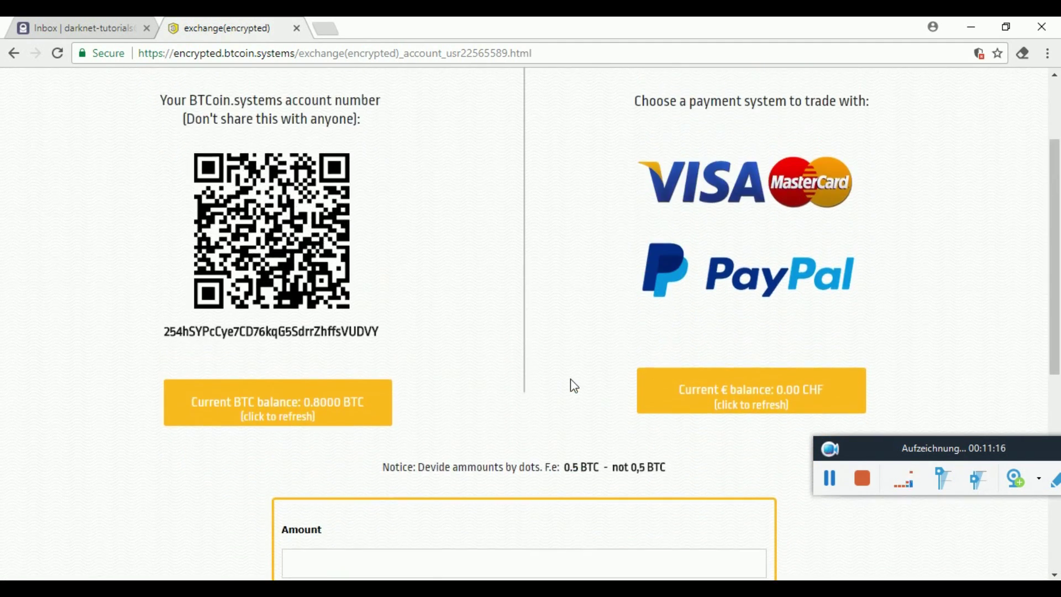